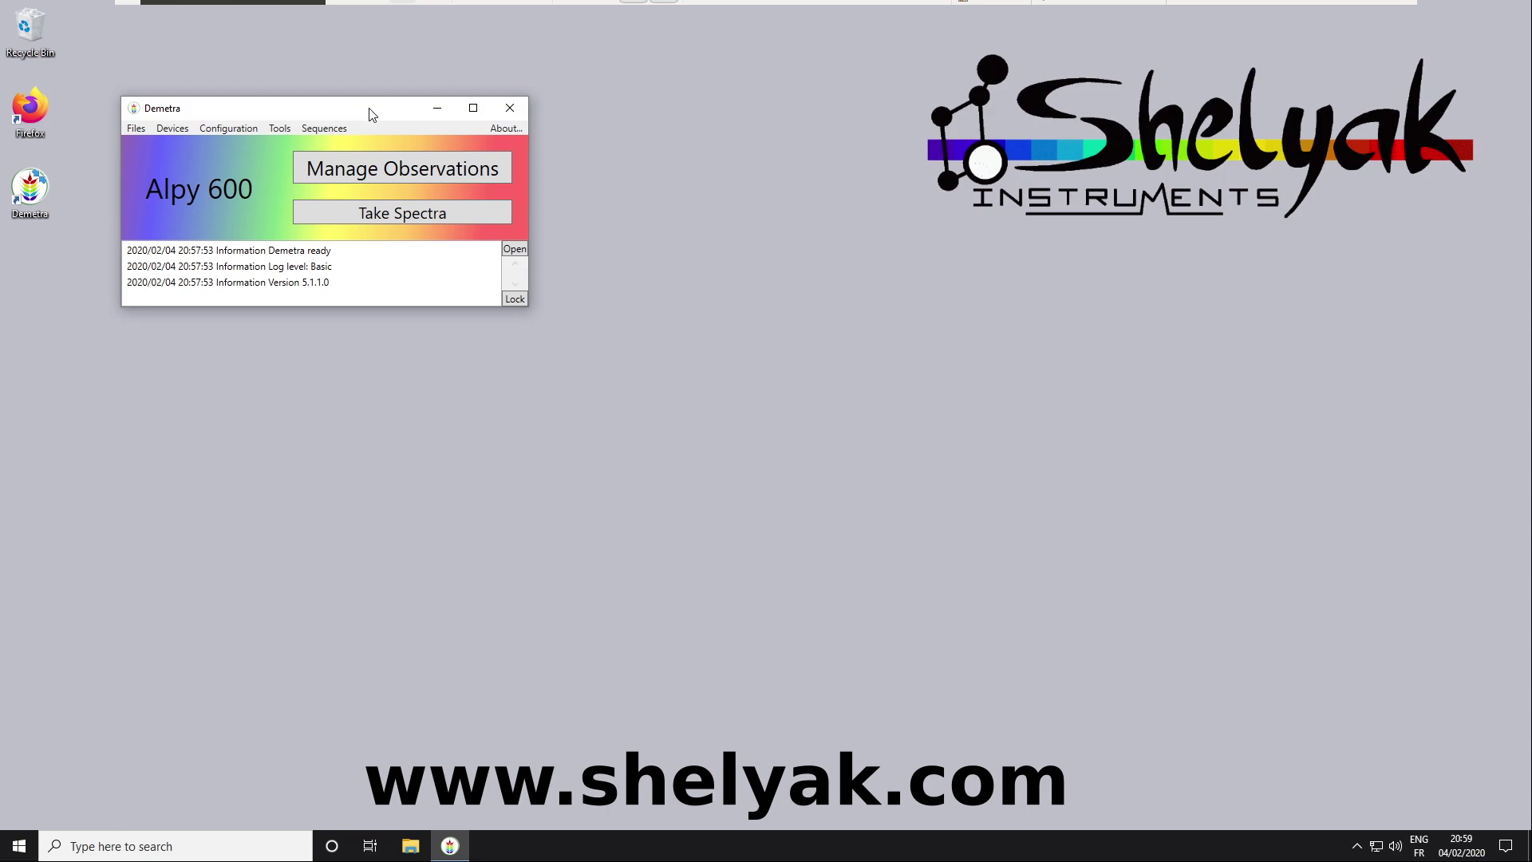
- Nudge the Demetra window, then view and dismiss the version and credits information
{"action": "left_click_drag", "start_coordinate": [338, 111], "coordinate": [333, 103]}
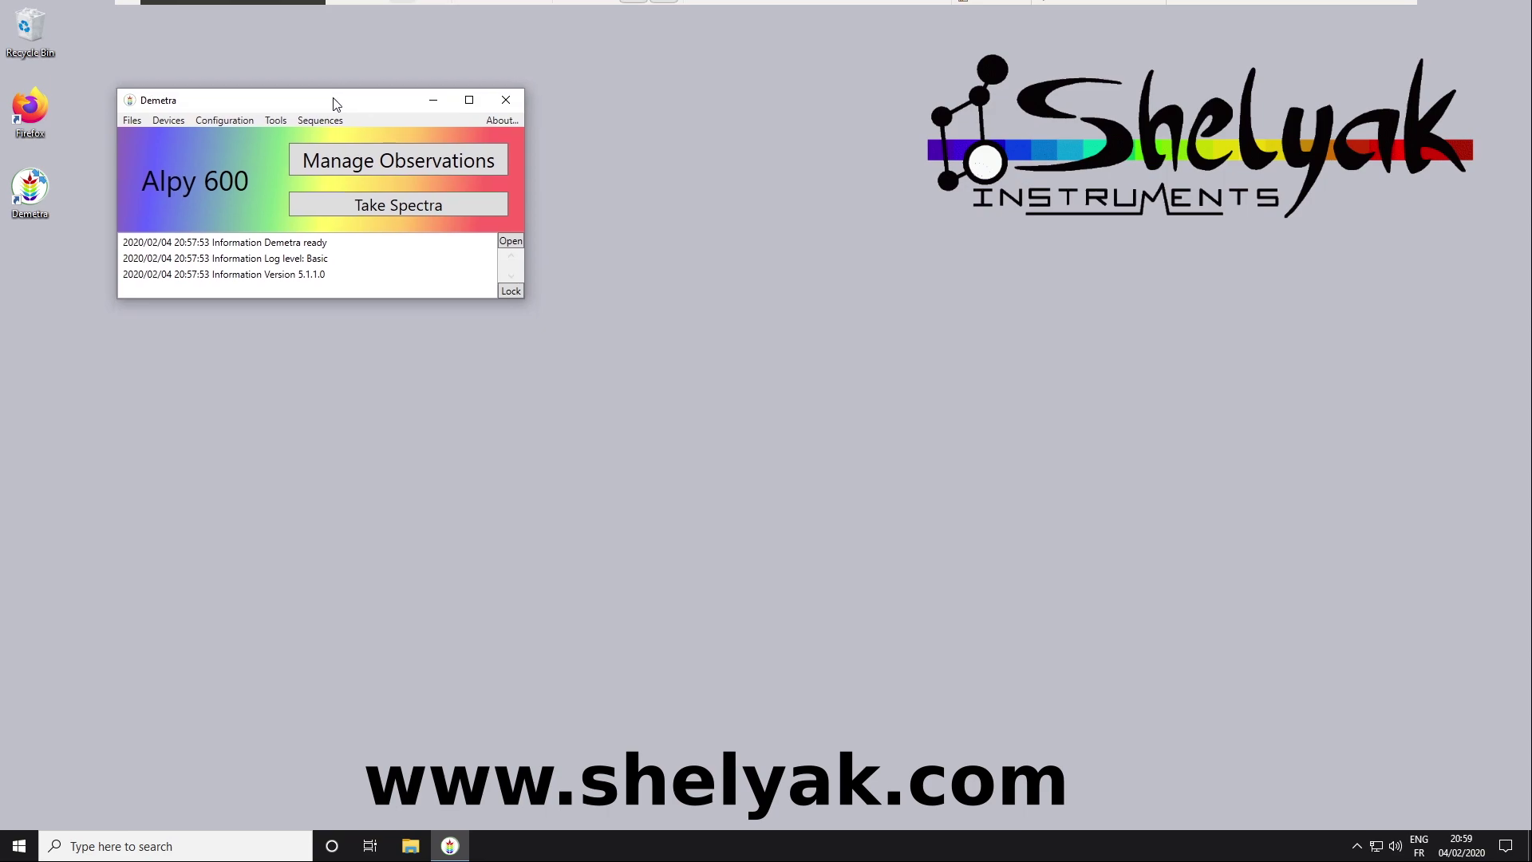
{"action": "left_click", "coordinate": [502, 121]}
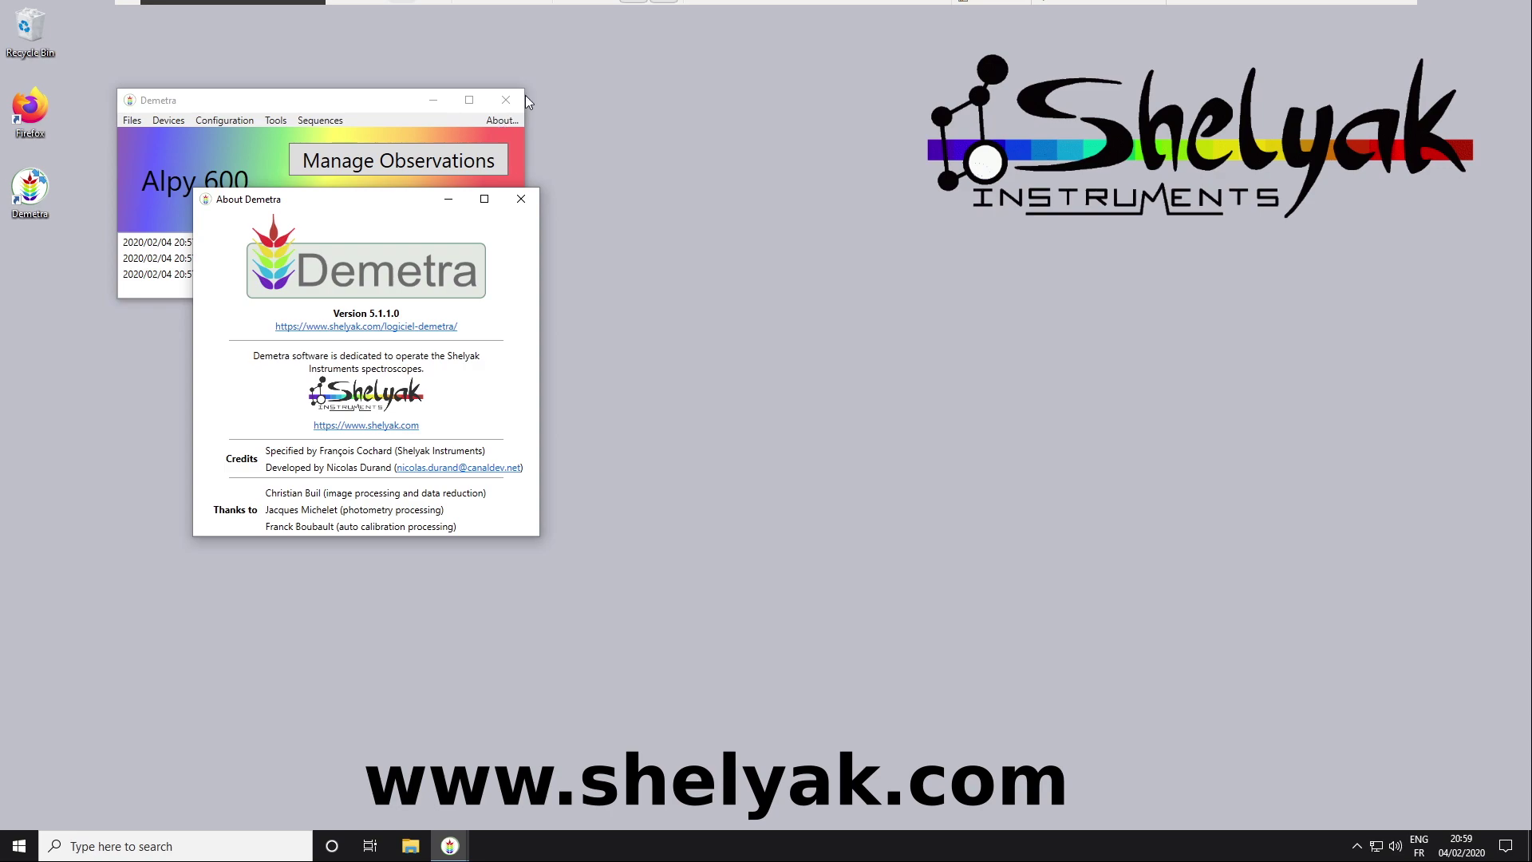
{"action": "left_click", "coordinate": [521, 198]}
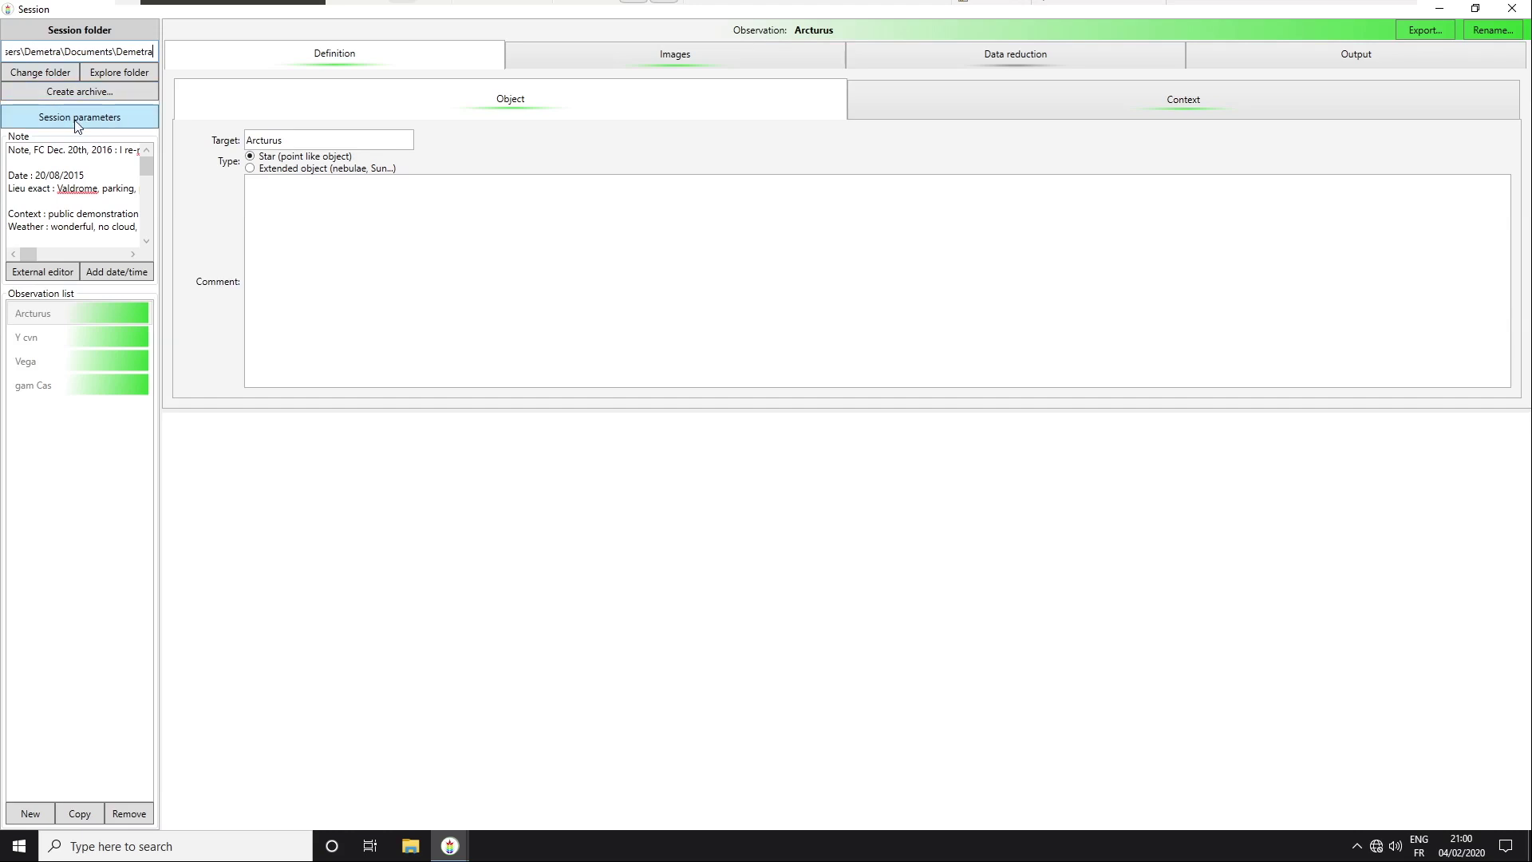
- Set the session folder to Documents\20200204 Tutorial
{"action": "left_click", "coordinate": [59, 74]}
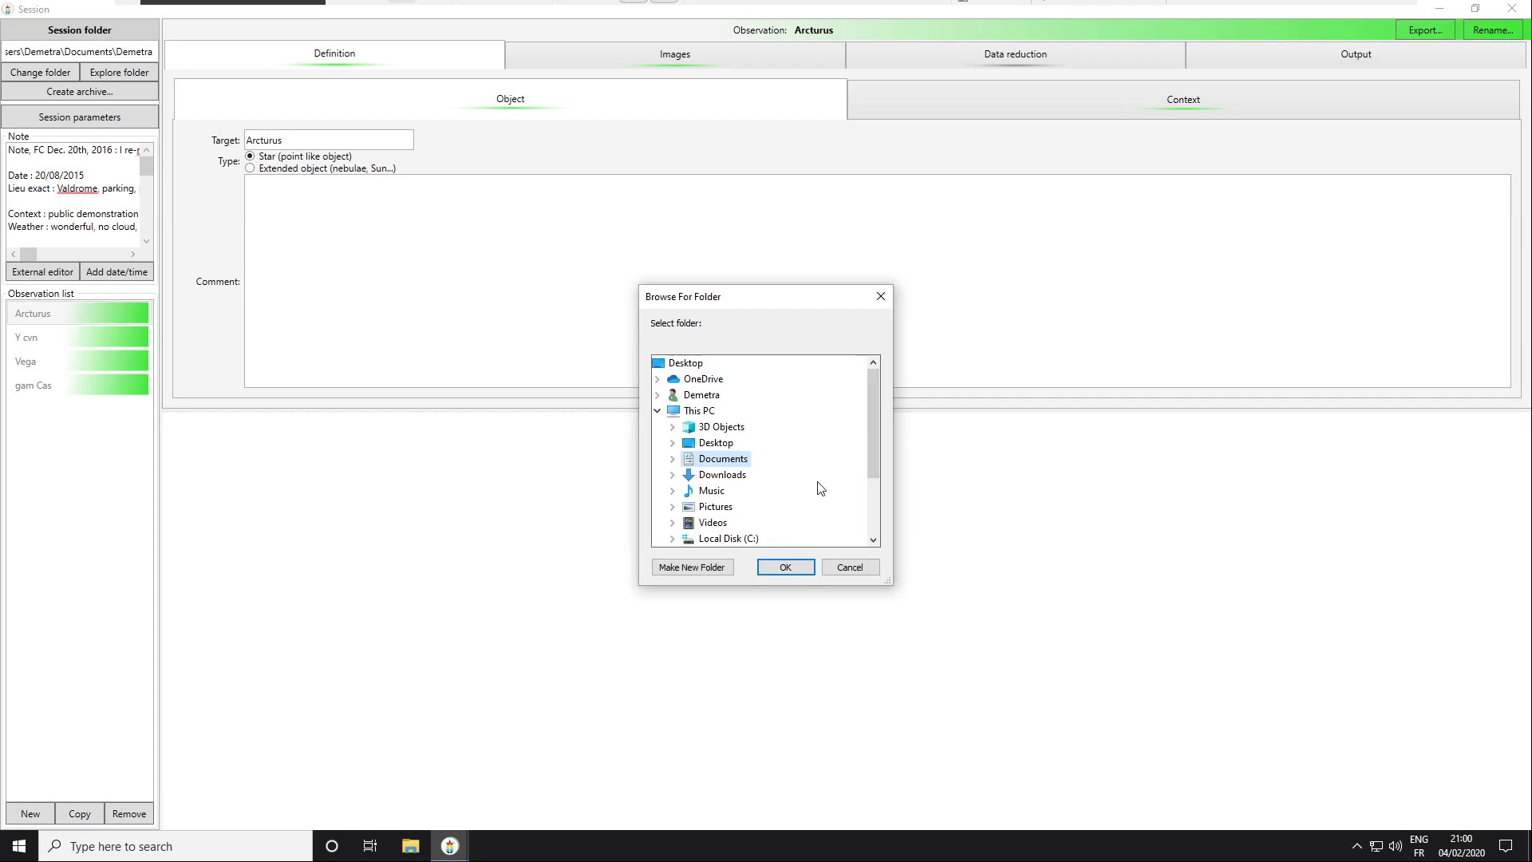
{"action": "left_click", "coordinate": [674, 458]}
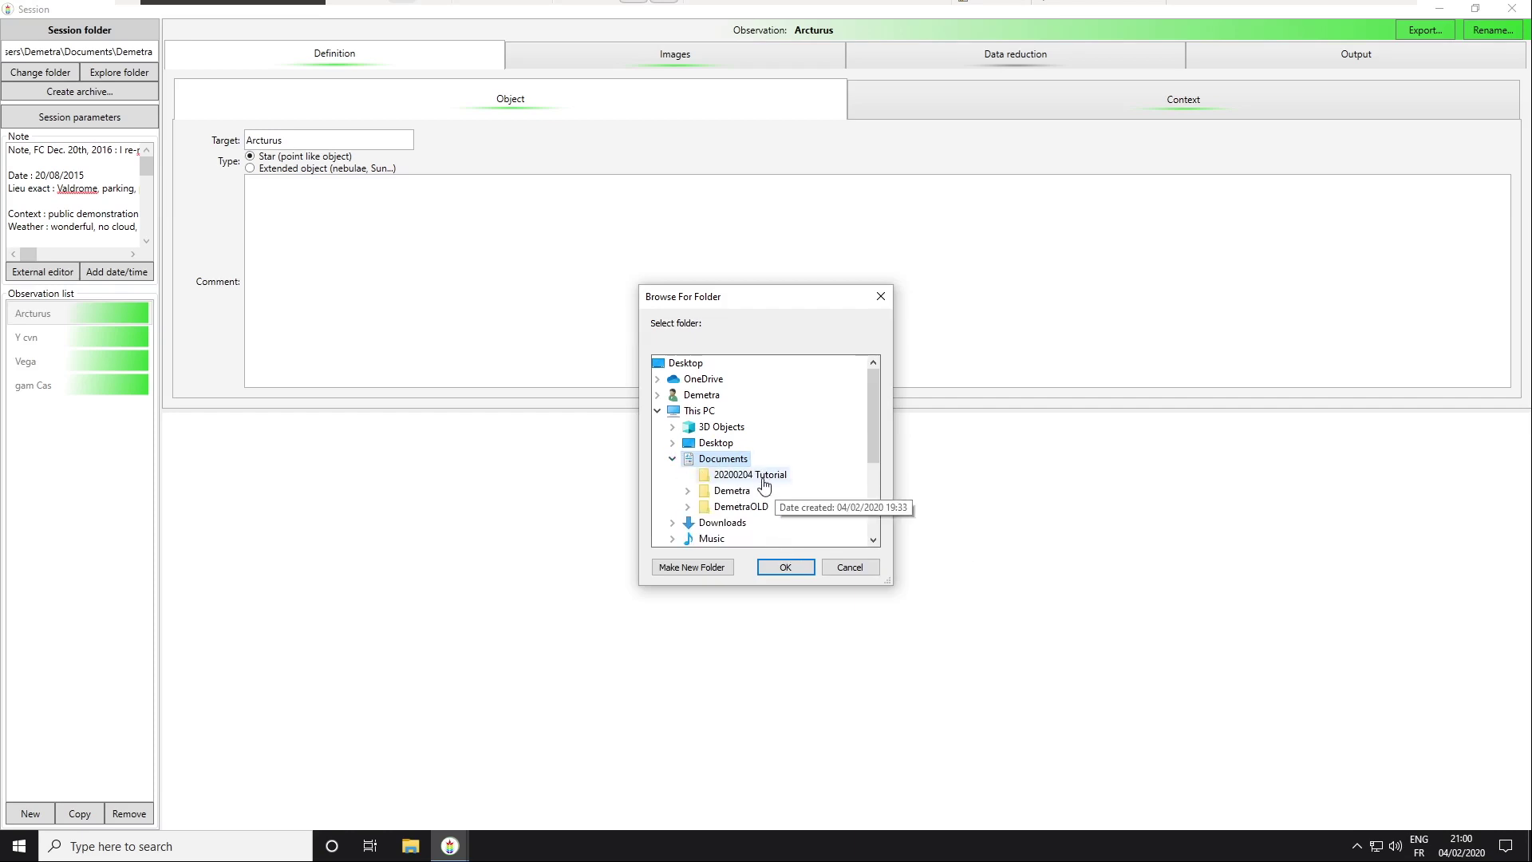
{"action": "left_click", "coordinate": [752, 474]}
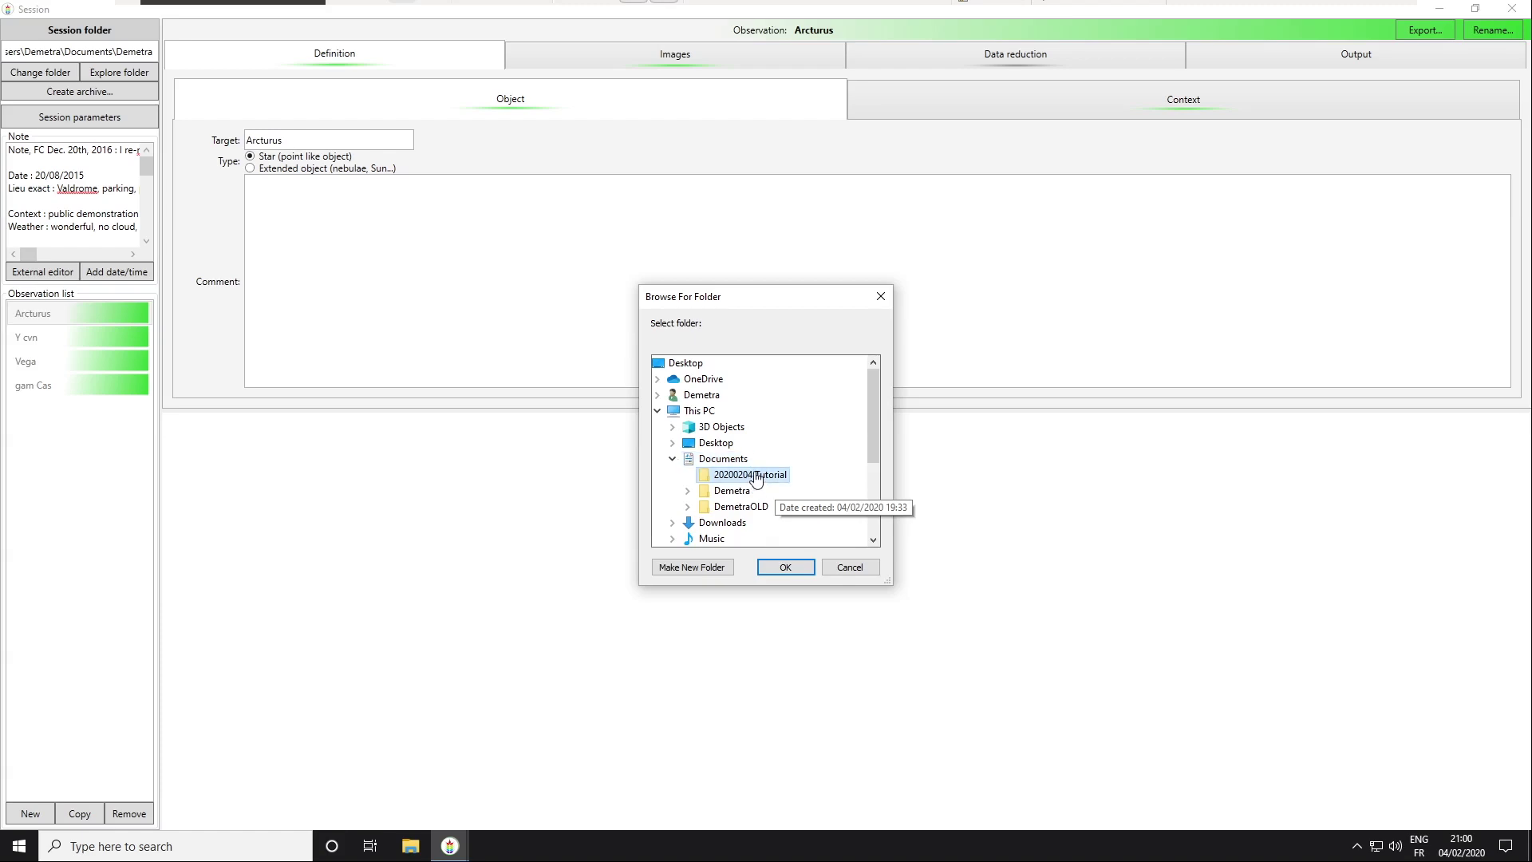
{"action": "left_click", "coordinate": [776, 573]}
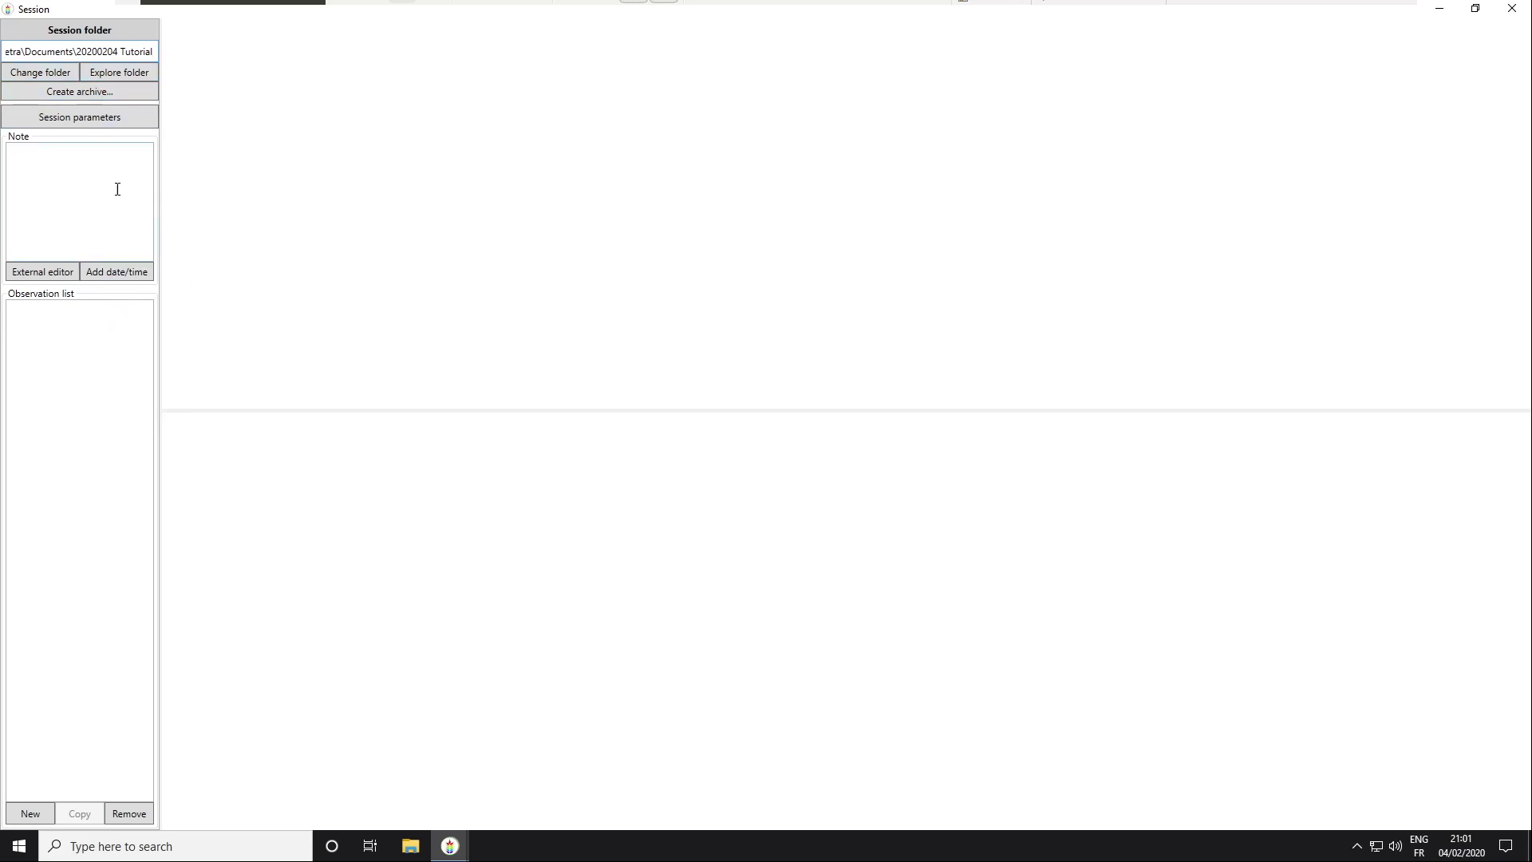
- Set the session folder back to Documents\Demetra, reloading its four observations
{"action": "left_click", "coordinate": [48, 75]}
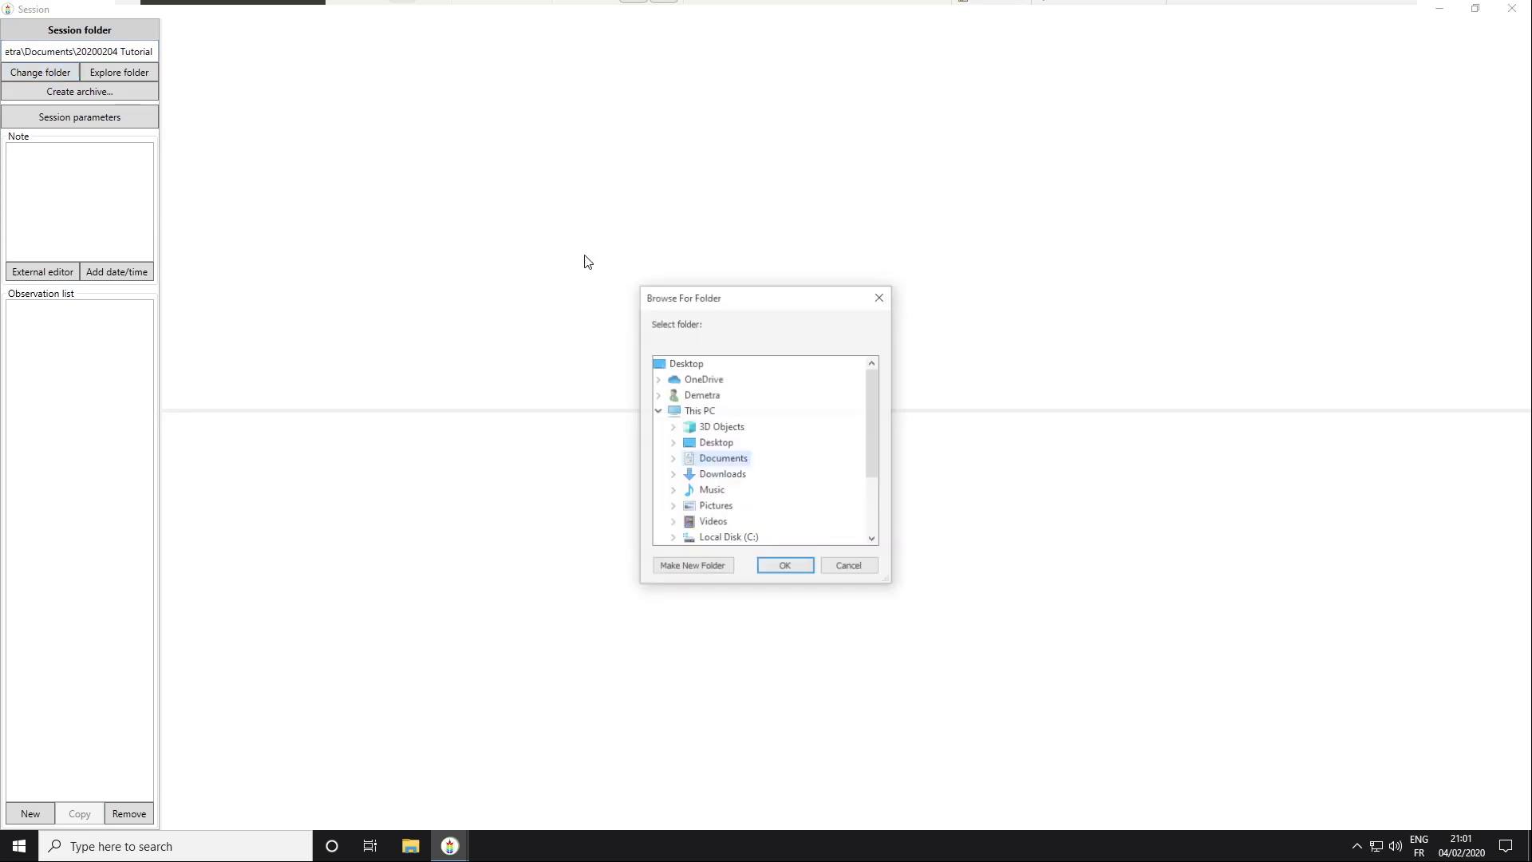
{"action": "left_click", "coordinate": [674, 461]}
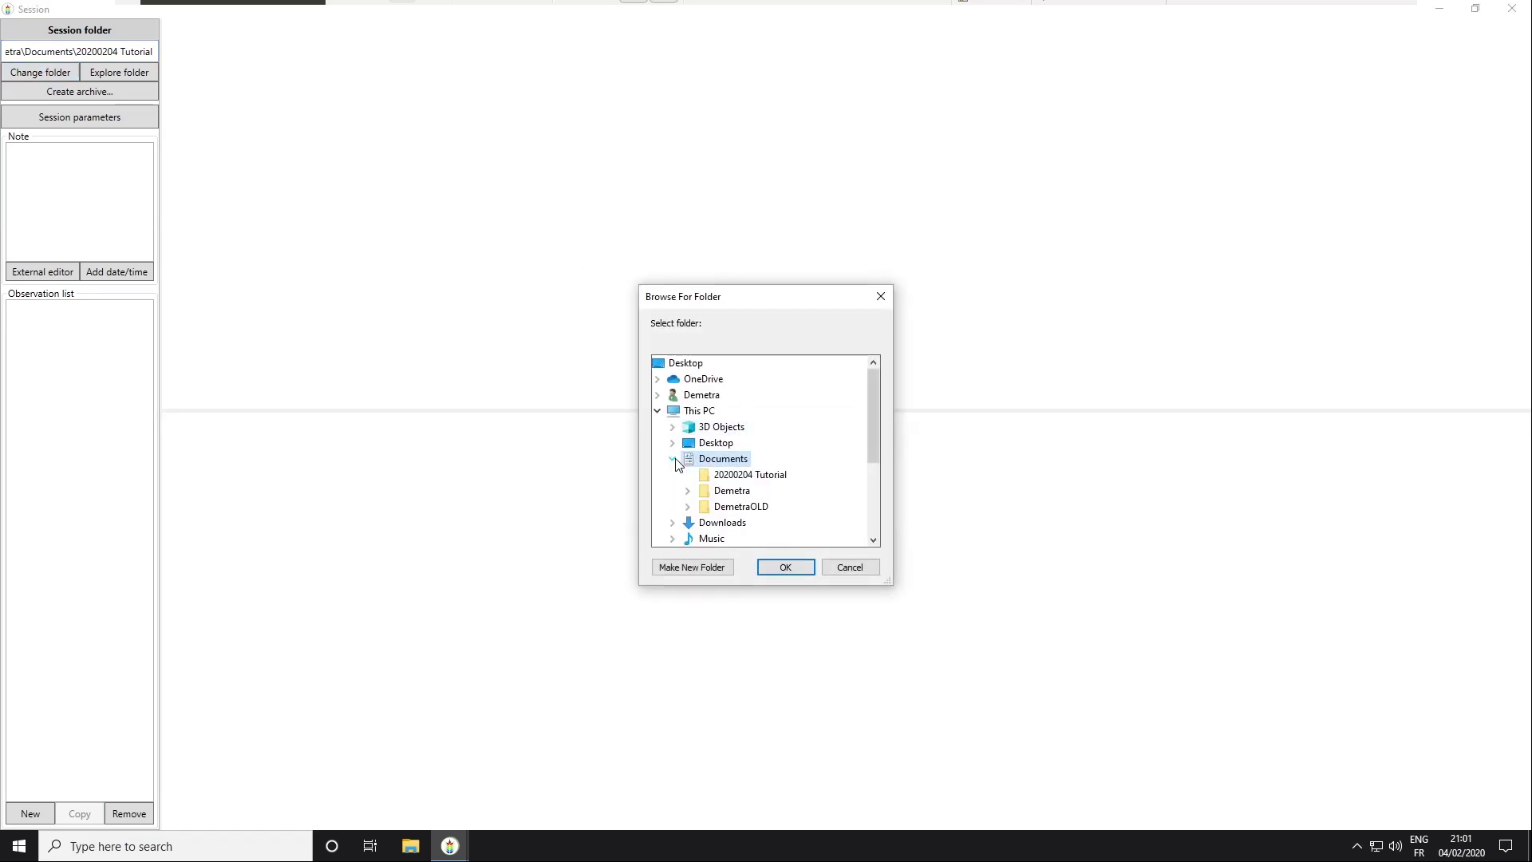
{"action": "left_click", "coordinate": [724, 491]}
{"action": "double_click", "coordinate": [729, 491]}
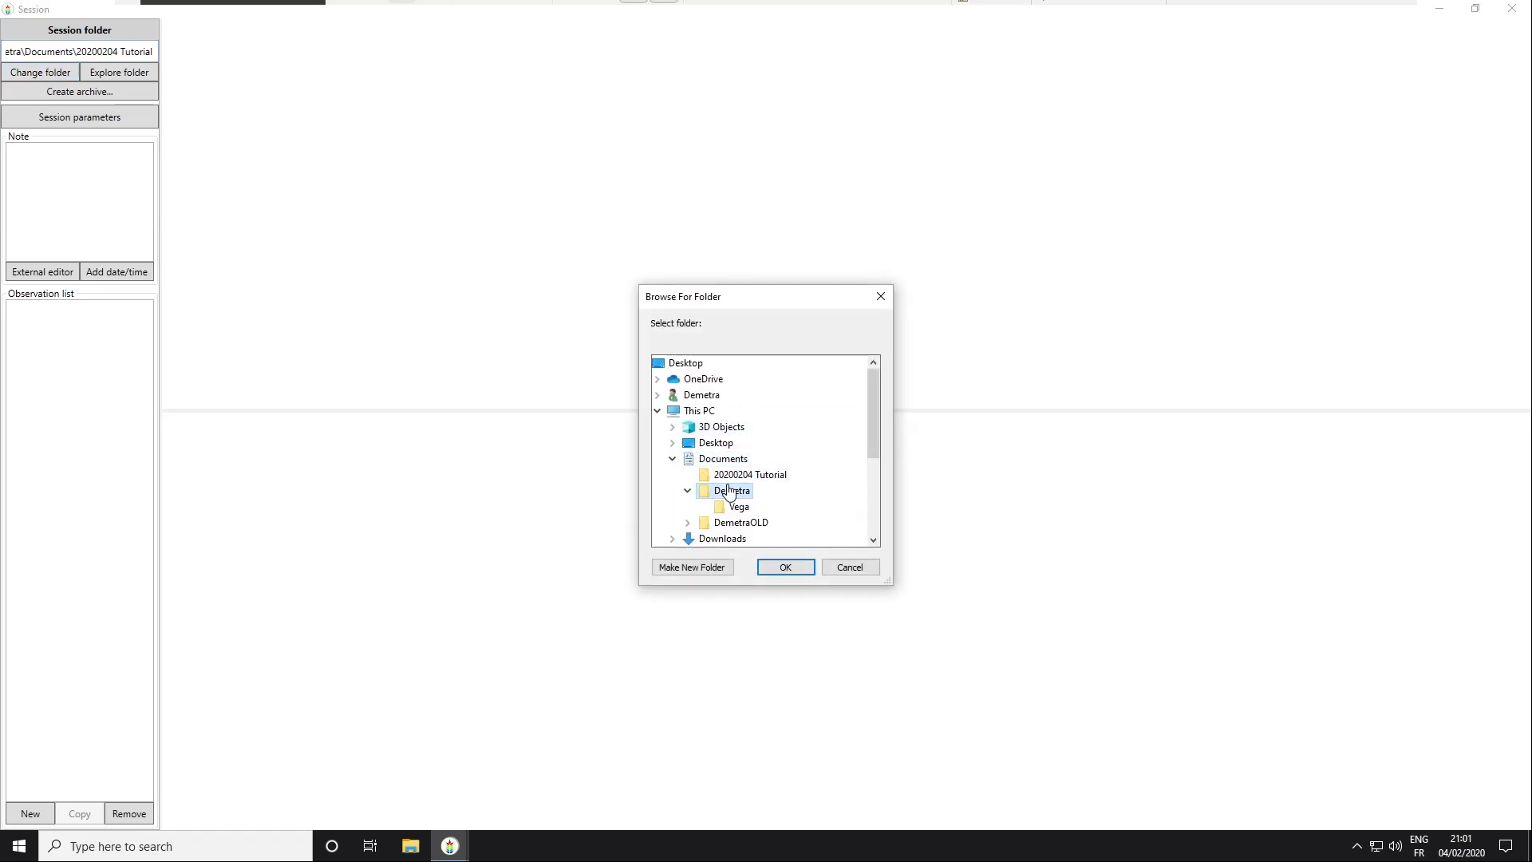
{"action": "left_click", "coordinate": [784, 569]}
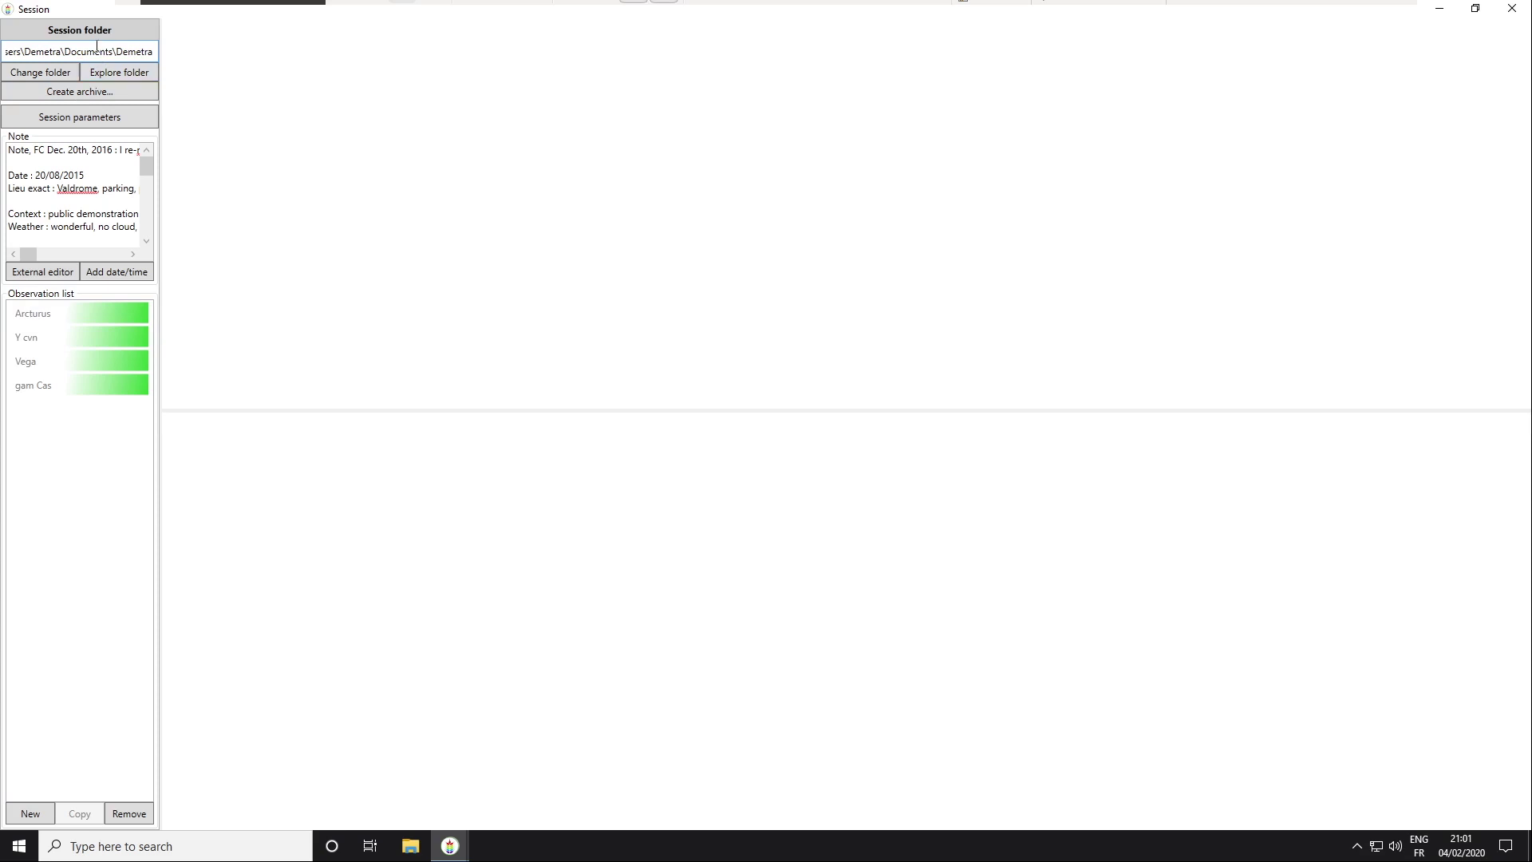
- Show the Context panel: observer FC, Valdrome site, Alpy 600 device and process
{"action": "left_click", "coordinate": [73, 122]}
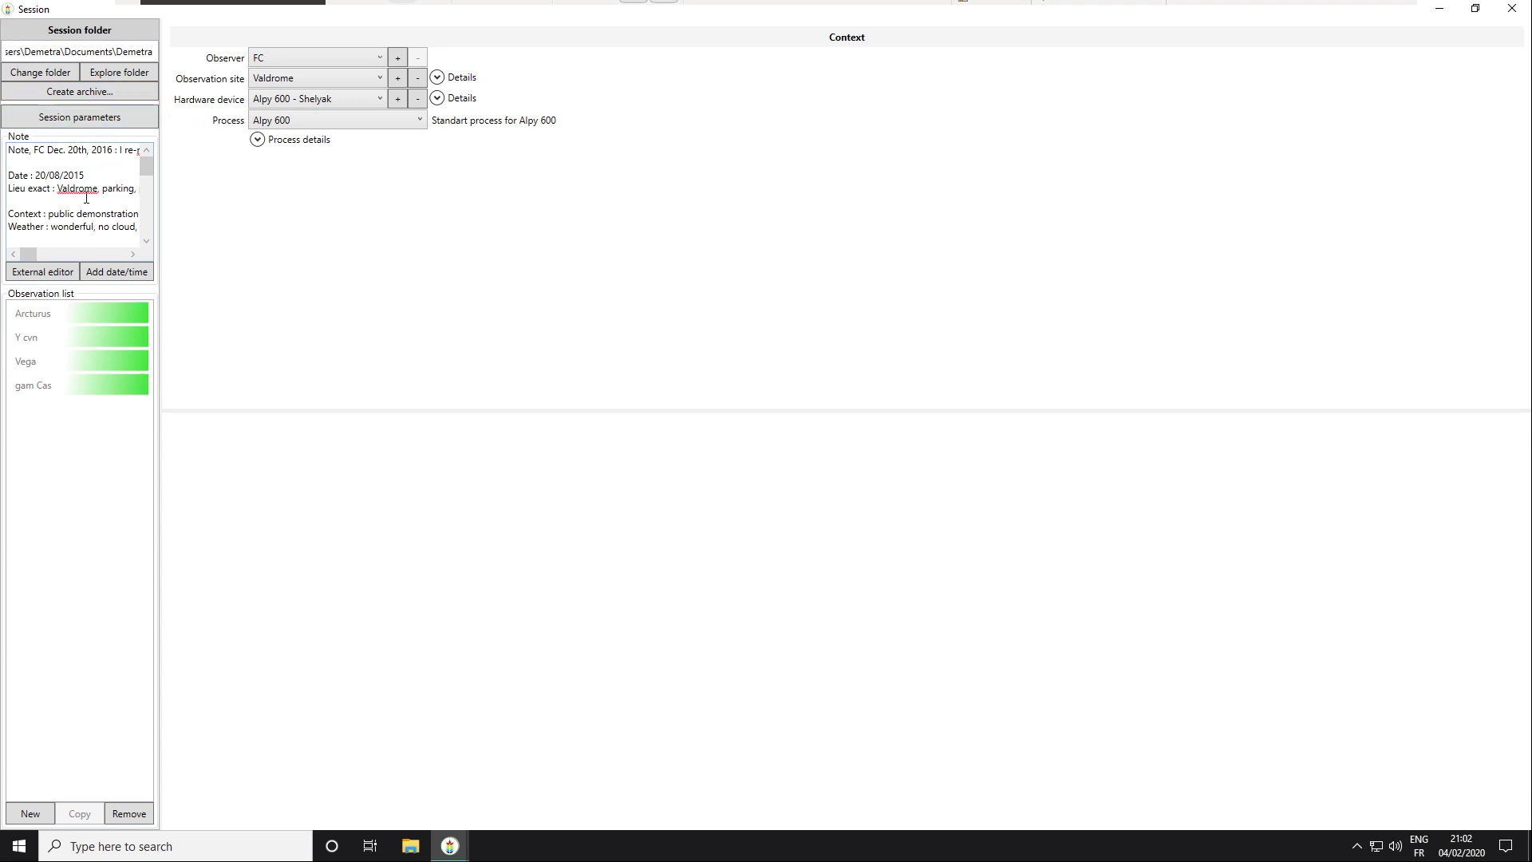
{"action": "scroll", "coordinate": [77, 180], "scroll_direction": "down", "scroll_amount": 3}
{"action": "scroll", "coordinate": [77, 179], "scroll_direction": "down", "scroll_amount": 3}
{"action": "scroll", "coordinate": [77, 180], "scroll_direction": "down", "scroll_amount": 2}
{"action": "scroll", "coordinate": [75, 188], "scroll_direction": "up", "scroll_amount": 6}
{"action": "scroll", "coordinate": [76, 188], "scroll_direction": "up", "scroll_amount": 1}
{"action": "scroll", "coordinate": [77, 183], "scroll_direction": "down", "scroll_amount": 2}
{"action": "scroll", "coordinate": [77, 183], "scroll_direction": "down", "scroll_amount": 1}
{"action": "scroll", "coordinate": [77, 182], "scroll_direction": "up", "scroll_amount": 1}
{"action": "scroll", "coordinate": [77, 183], "scroll_direction": "up", "scroll_amount": 5}
- Widen the side panel and delete the stray lines after 'Data reduction' in the note
{"action": "left_click_drag", "start_coordinate": [161, 213], "coordinate": [217, 216]}
{"action": "scroll", "coordinate": [126, 212], "scroll_direction": "down", "scroll_amount": 2}
{"action": "scroll", "coordinate": [126, 211], "scroll_direction": "down", "scroll_amount": 2}
{"action": "scroll", "coordinate": [126, 213], "scroll_direction": "down", "scroll_amount": 2}
{"action": "scroll", "coordinate": [126, 211], "scroll_direction": "down", "scroll_amount": 2}
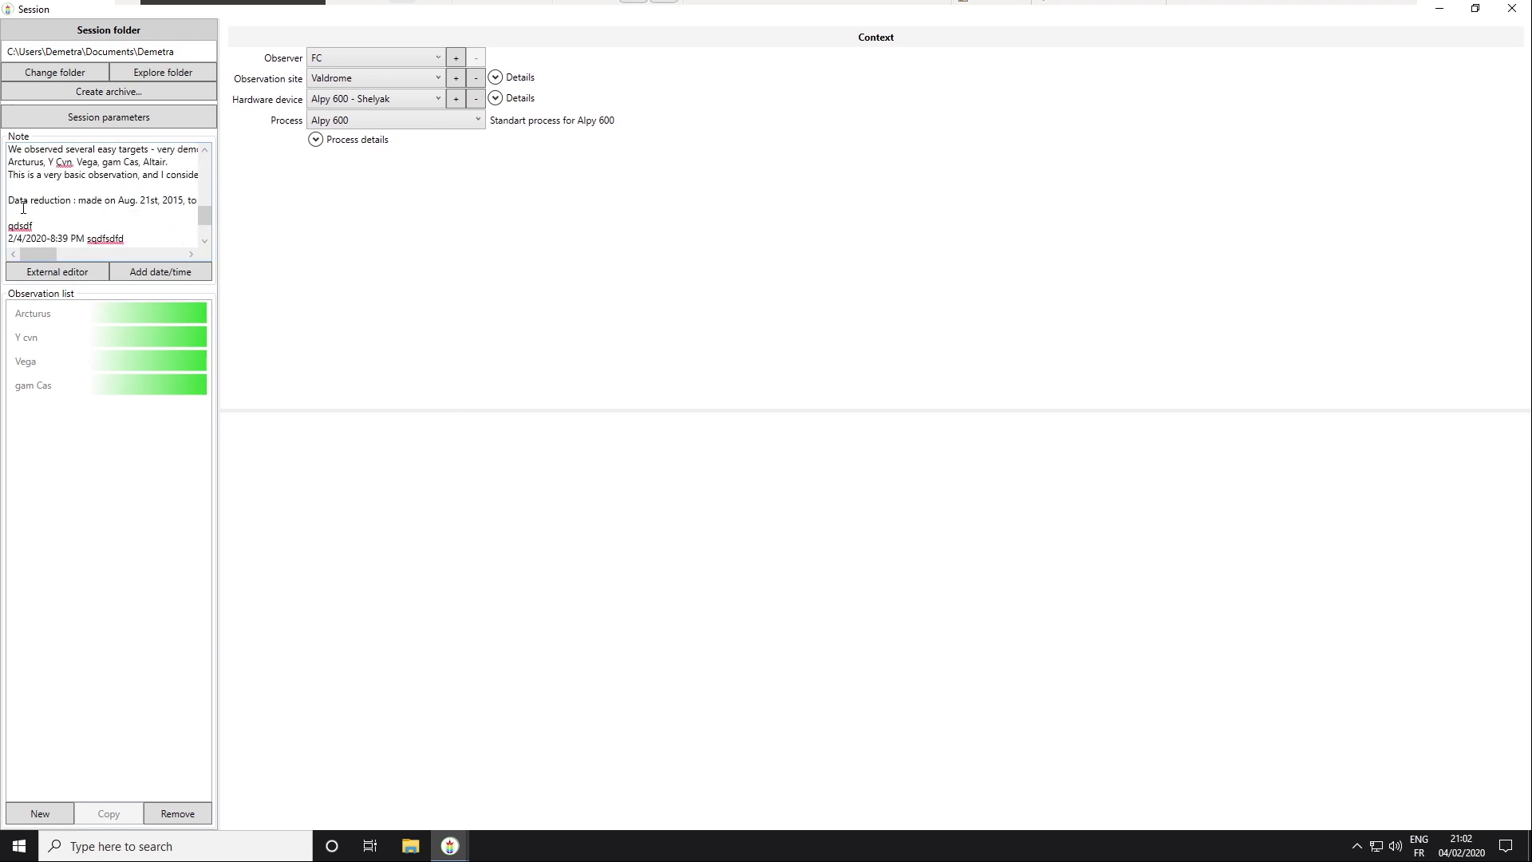
{"action": "left_click_drag", "start_coordinate": [9, 211], "coordinate": [123, 265]}
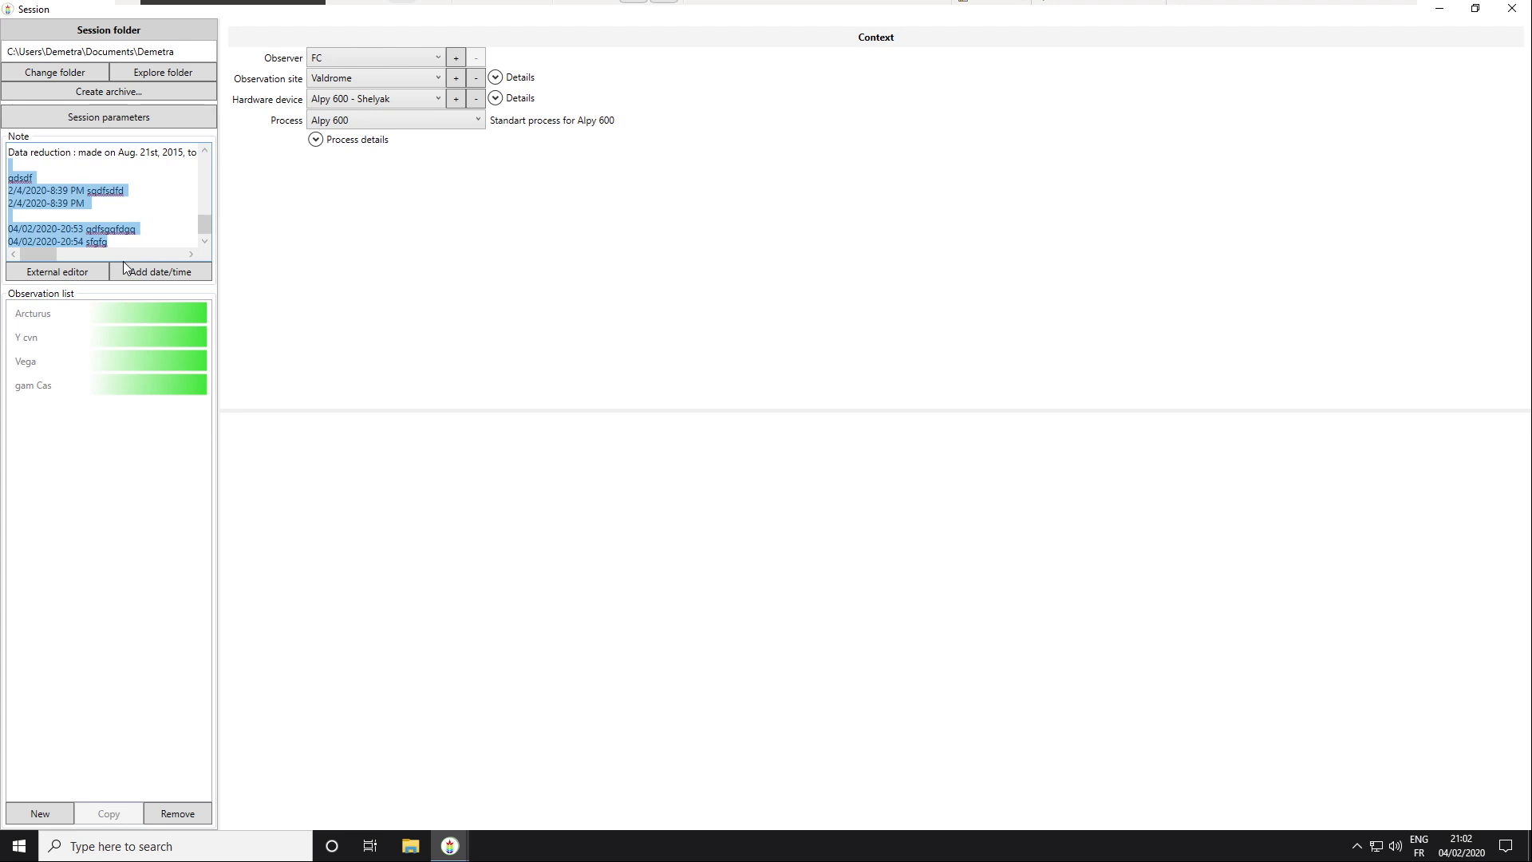
{"action": "key", "text": "Delete"}
{"action": "key", "text": "Return"}
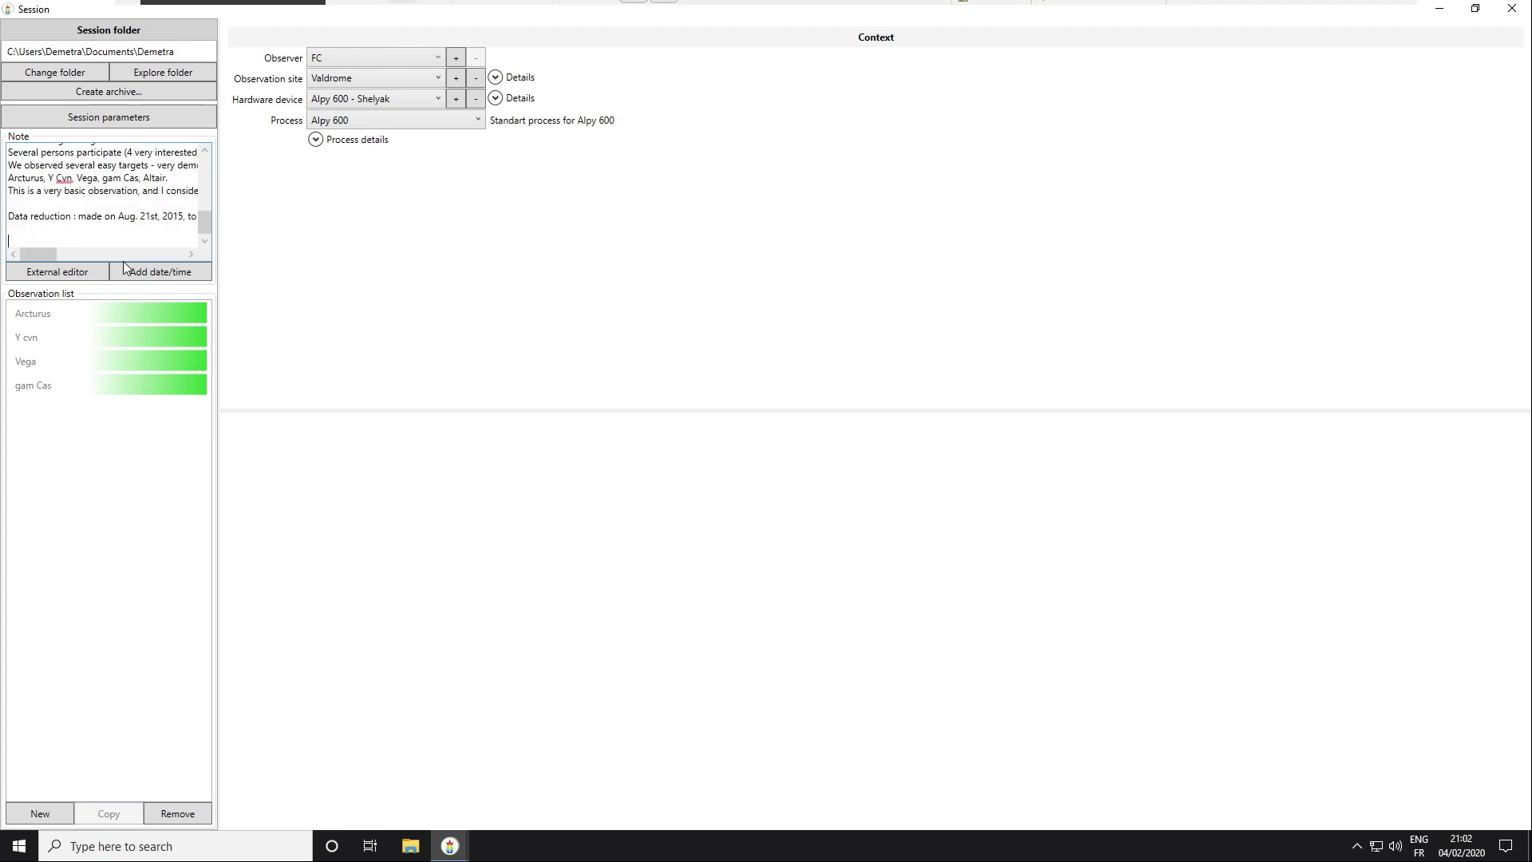
{"action": "scroll", "coordinate": [114, 172], "scroll_direction": "up", "scroll_amount": 2}
{"action": "scroll", "coordinate": [114, 172], "scroll_direction": "up", "scroll_amount": 2}
{"action": "scroll", "coordinate": [114, 172], "scroll_direction": "up", "scroll_amount": 2}
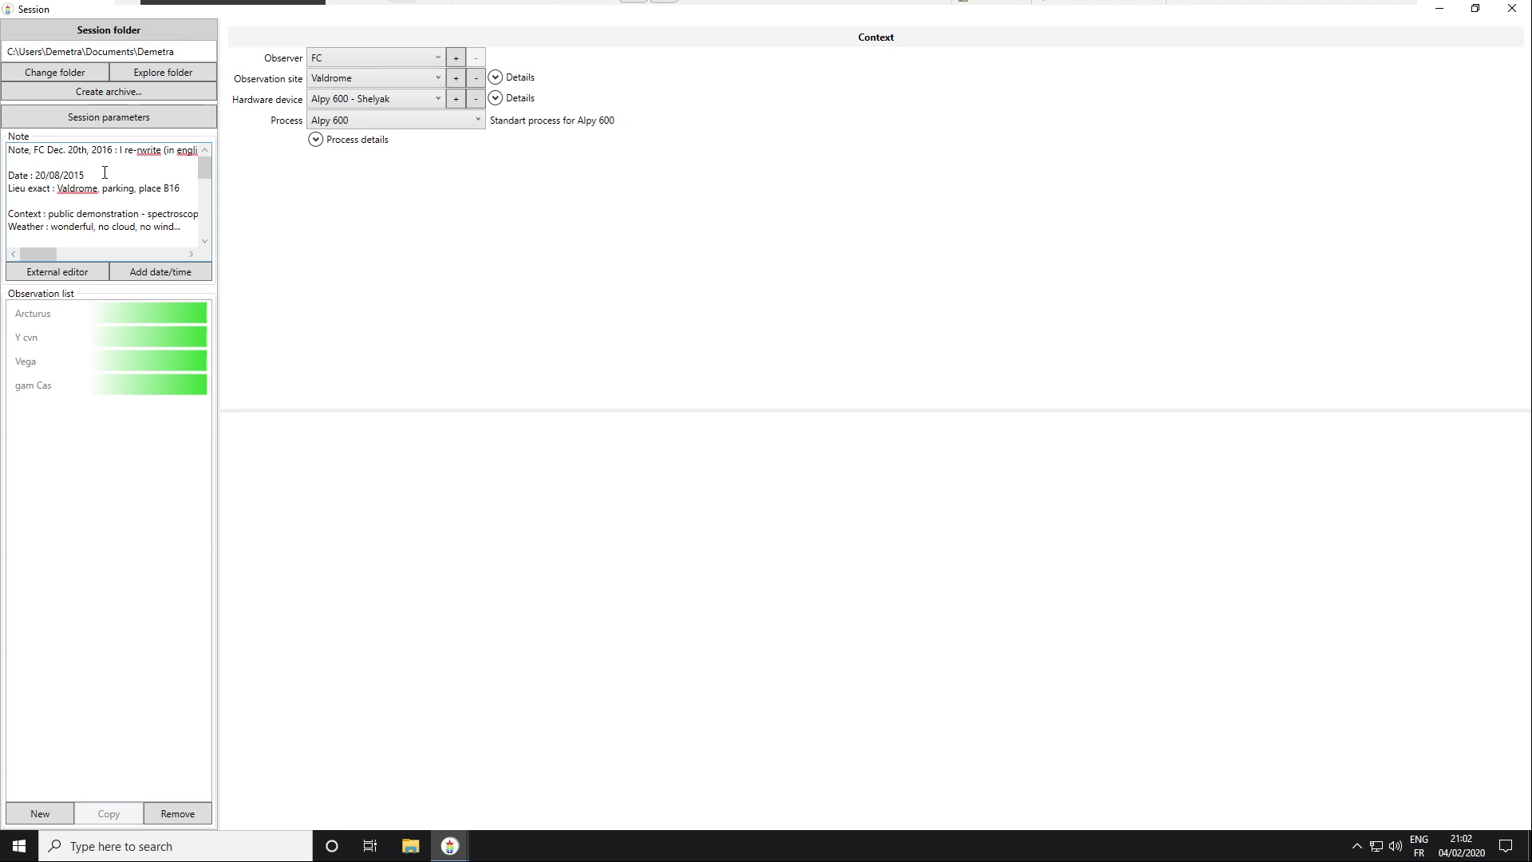
{"action": "scroll", "coordinate": [105, 175], "scroll_direction": "down", "scroll_amount": 2}
{"action": "scroll", "coordinate": [107, 177], "scroll_direction": "down", "scroll_amount": 2}
{"action": "scroll", "coordinate": [113, 180], "scroll_direction": "down", "scroll_amount": 2}
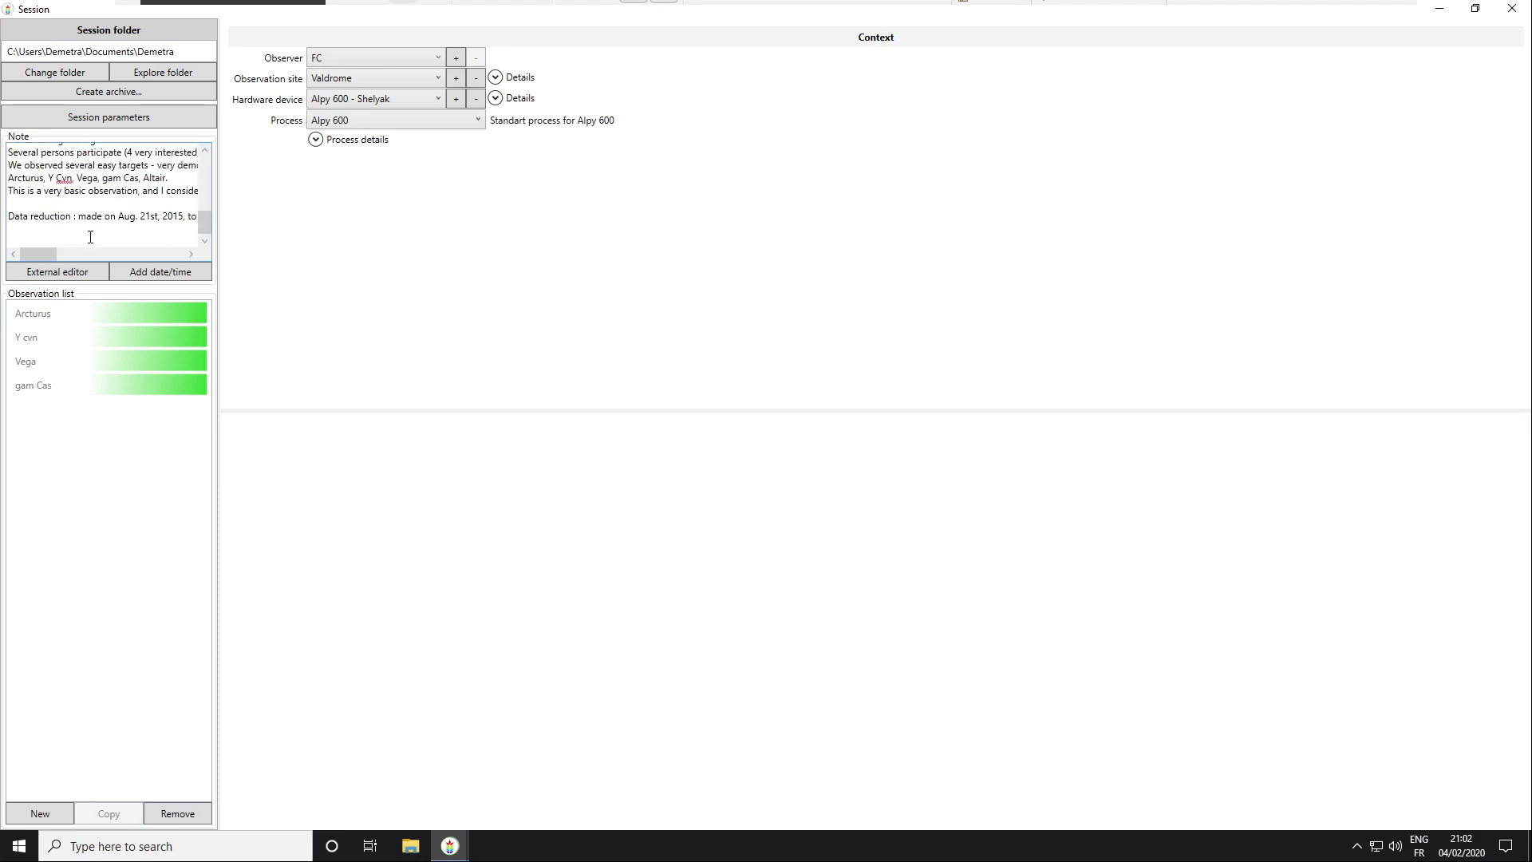
{"action": "type", "text": "ty"}
{"action": "type", "text": "hello"}
- Add a 'hello' line and a timestamped '2/4/2020-9:03 PM hello' entry to the note
{"action": "key", "text": "Return"}
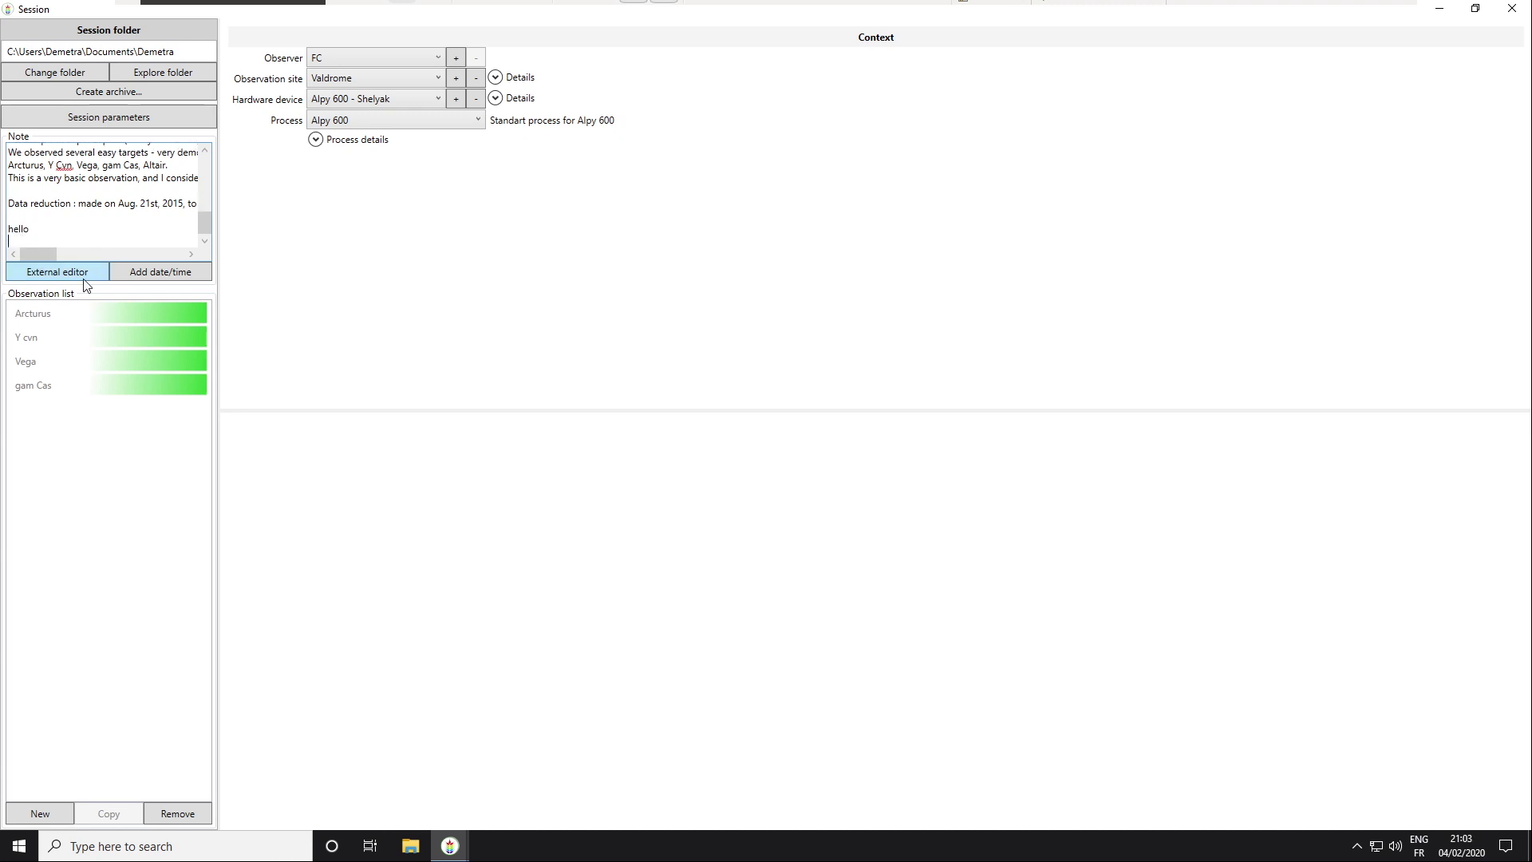
{"action": "left_click", "coordinate": [161, 273]}
{"action": "type", "text": "hello"}
{"action": "key", "text": "Return"}
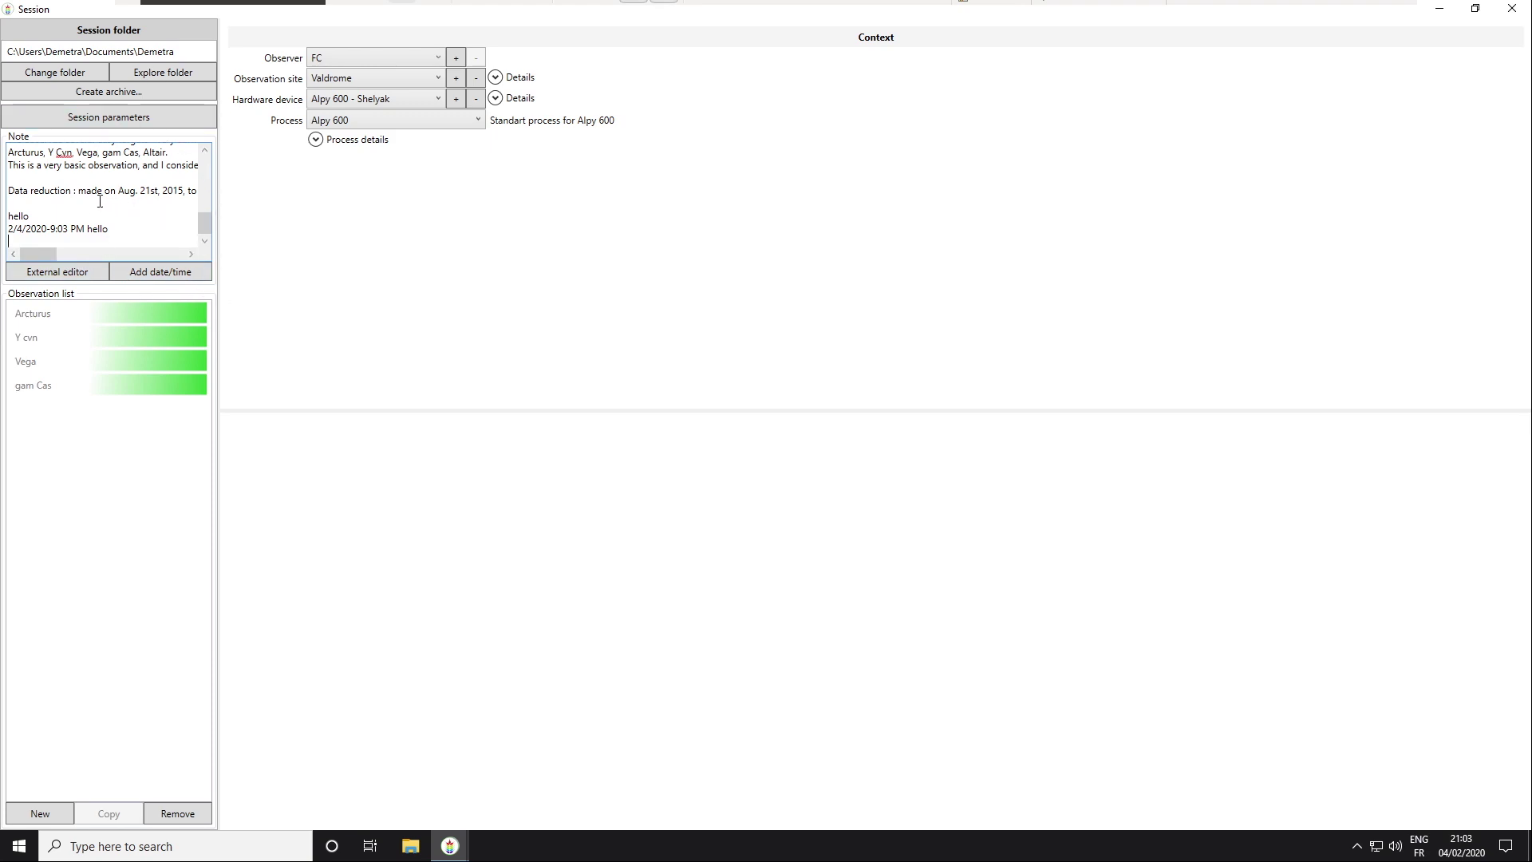
{"action": "left_click", "coordinate": [79, 276]}
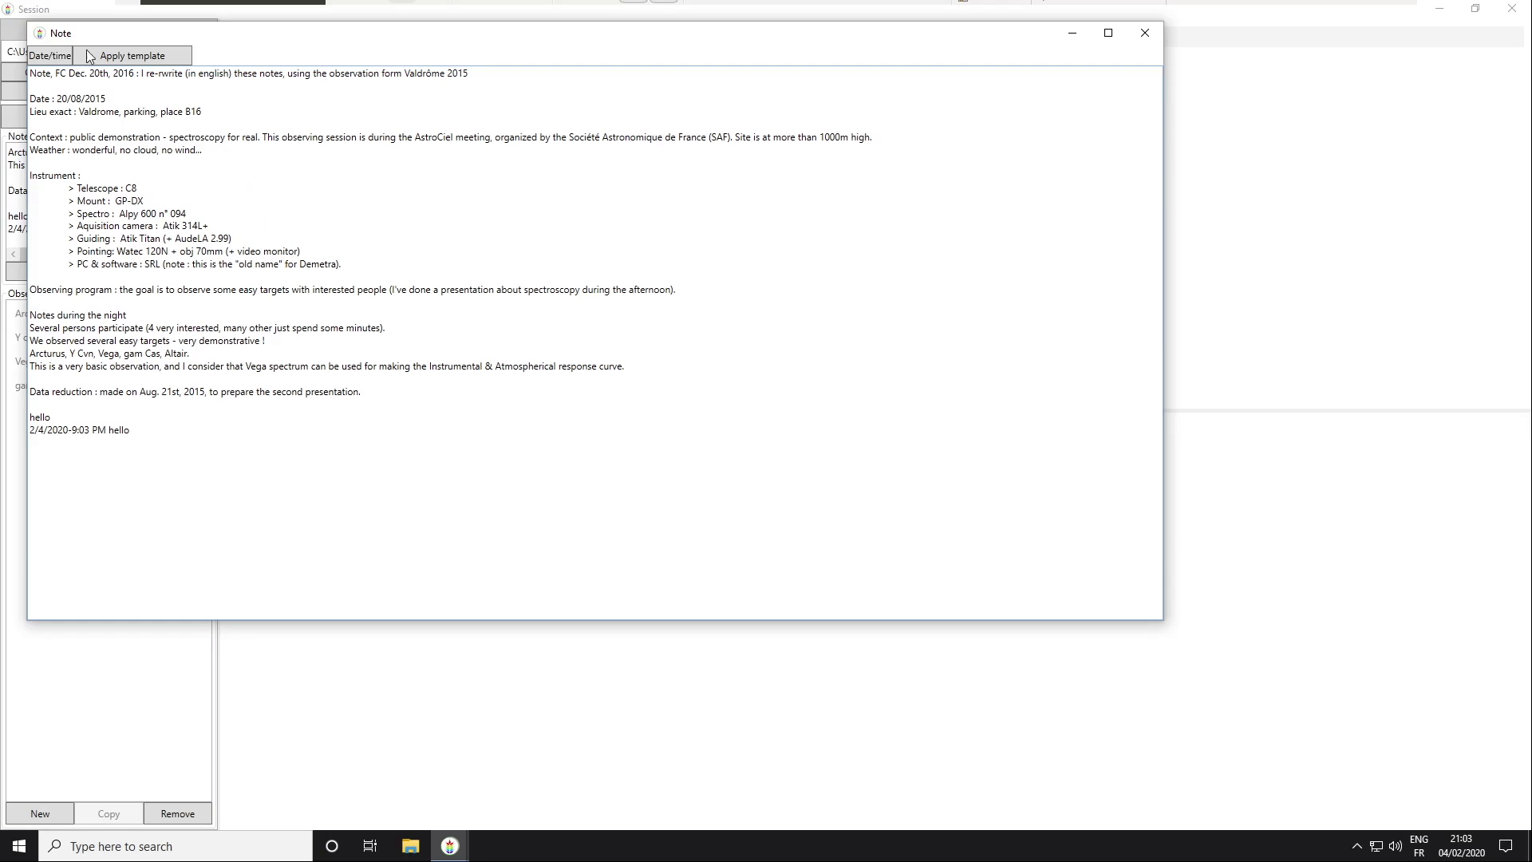
{"action": "left_click", "coordinate": [1146, 33]}
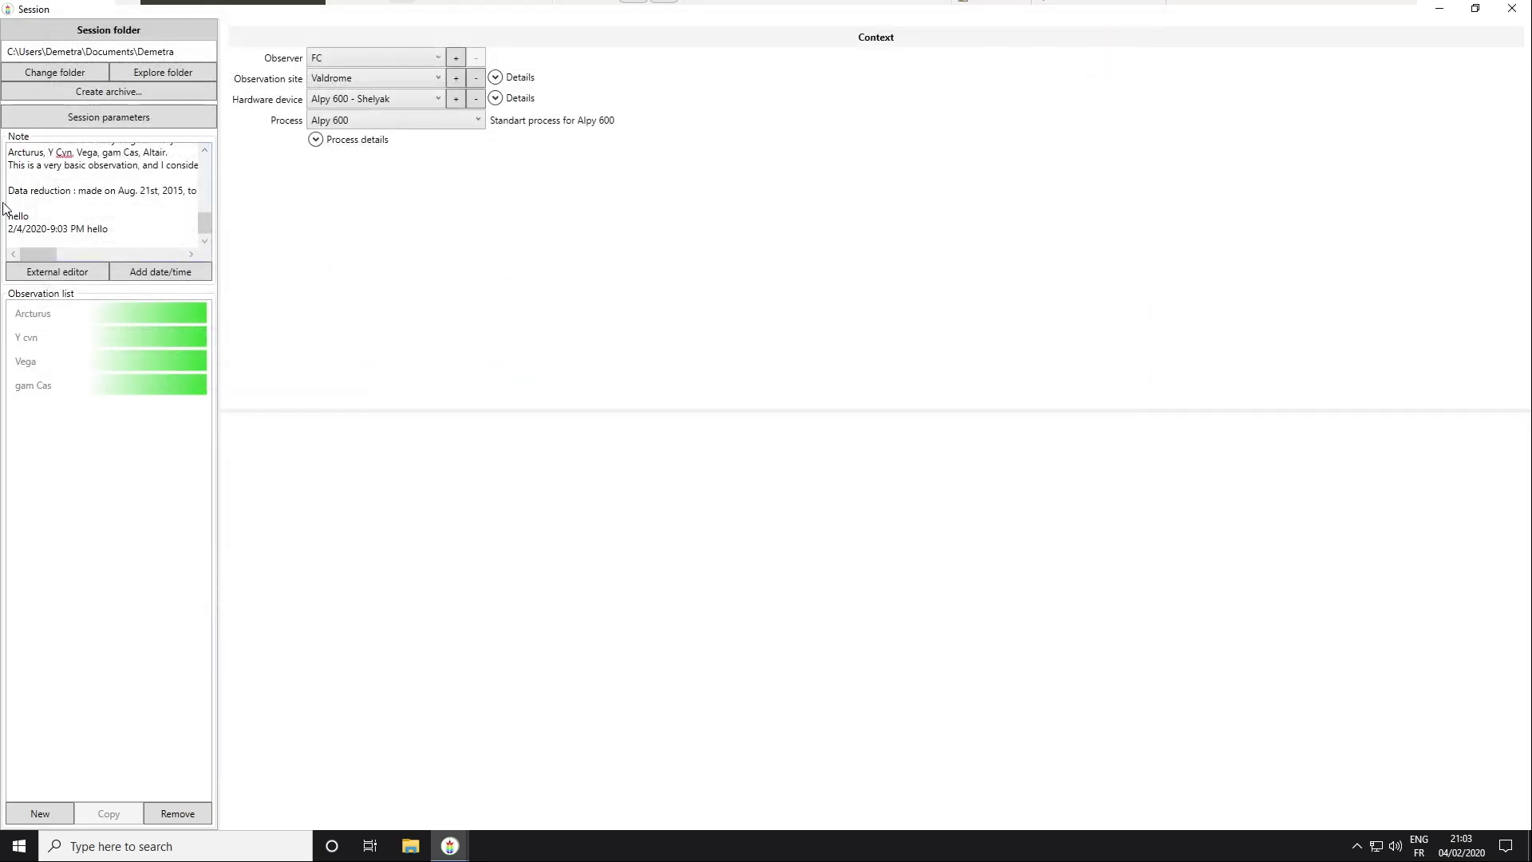
{"action": "left_click", "coordinate": [59, 276]}
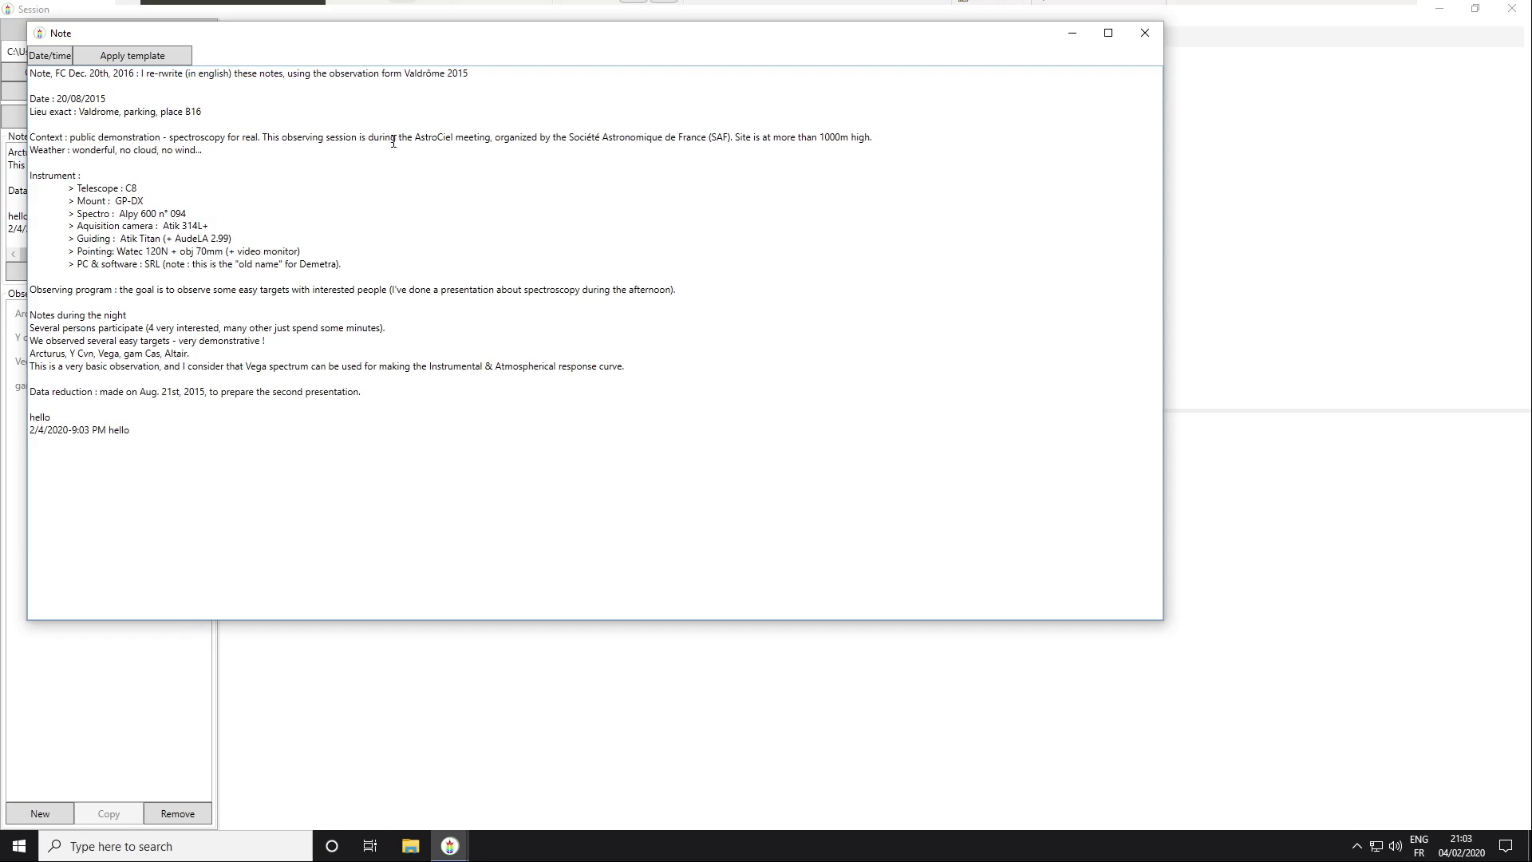
{"action": "left_click", "coordinate": [1145, 36]}
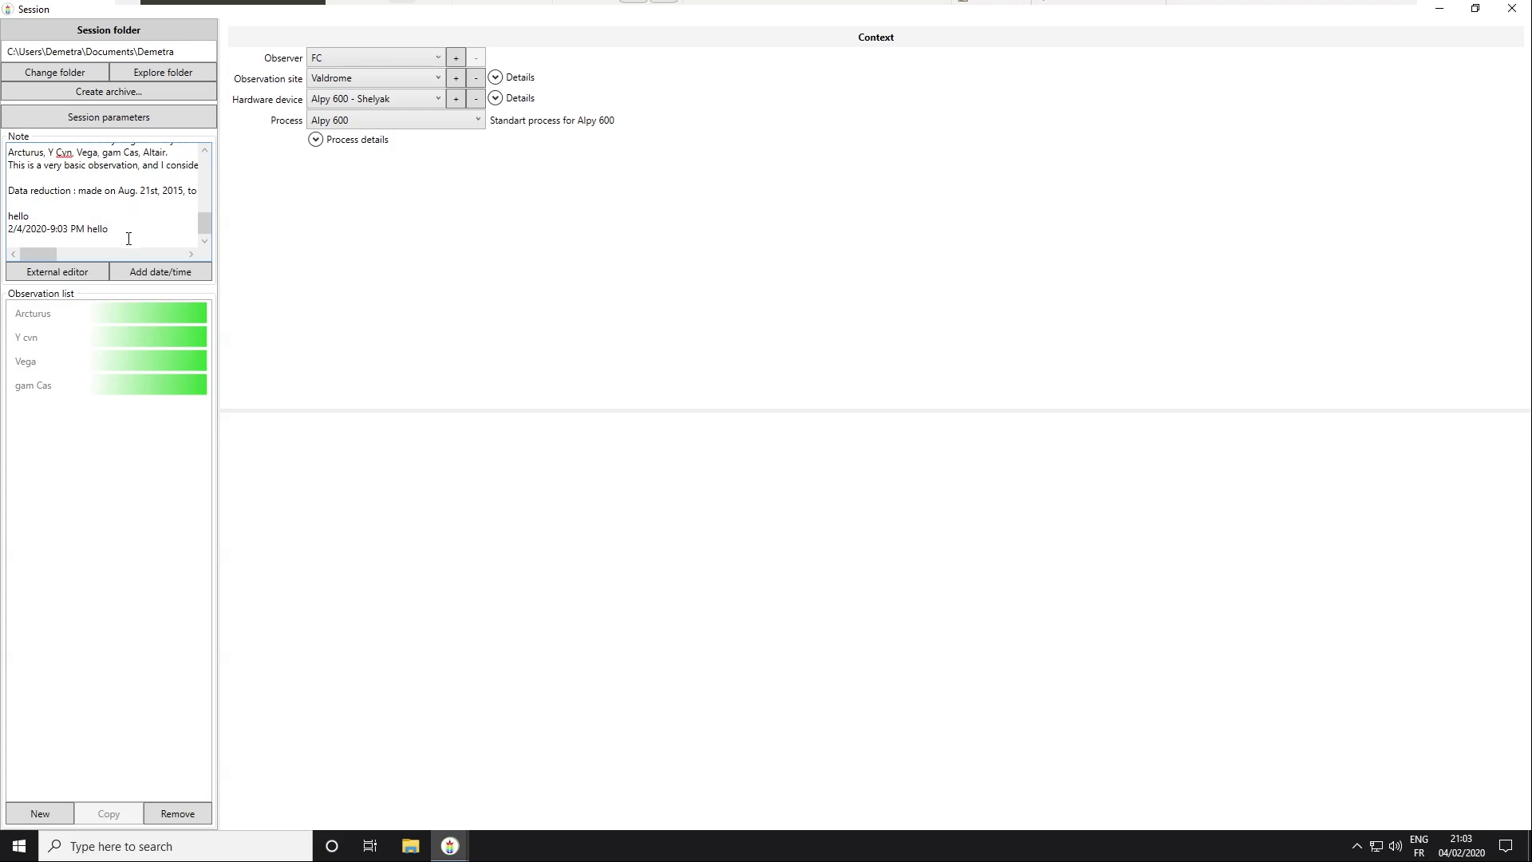
{"action": "left_click", "coordinate": [130, 227]}
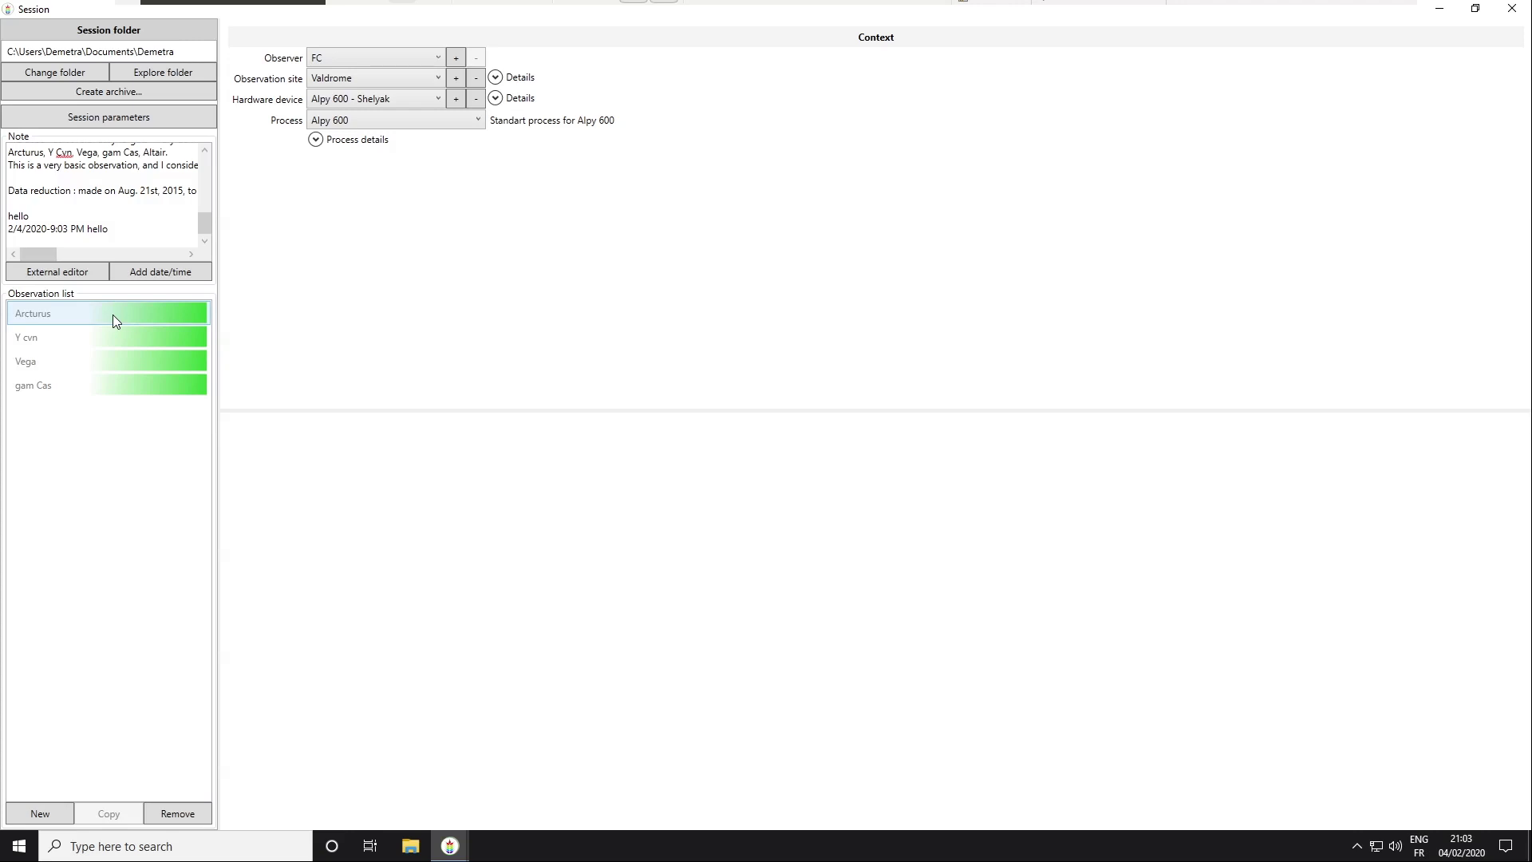
- Browse the gam Cas, Y cvn and Arcturus observations, ending on Vega
{"action": "left_click", "coordinate": [123, 385]}
{"action": "left_click", "coordinate": [114, 360]}
{"action": "left_click", "coordinate": [121, 334]}
{"action": "left_click", "coordinate": [114, 336]}
{"action": "left_click", "coordinate": [111, 362]}
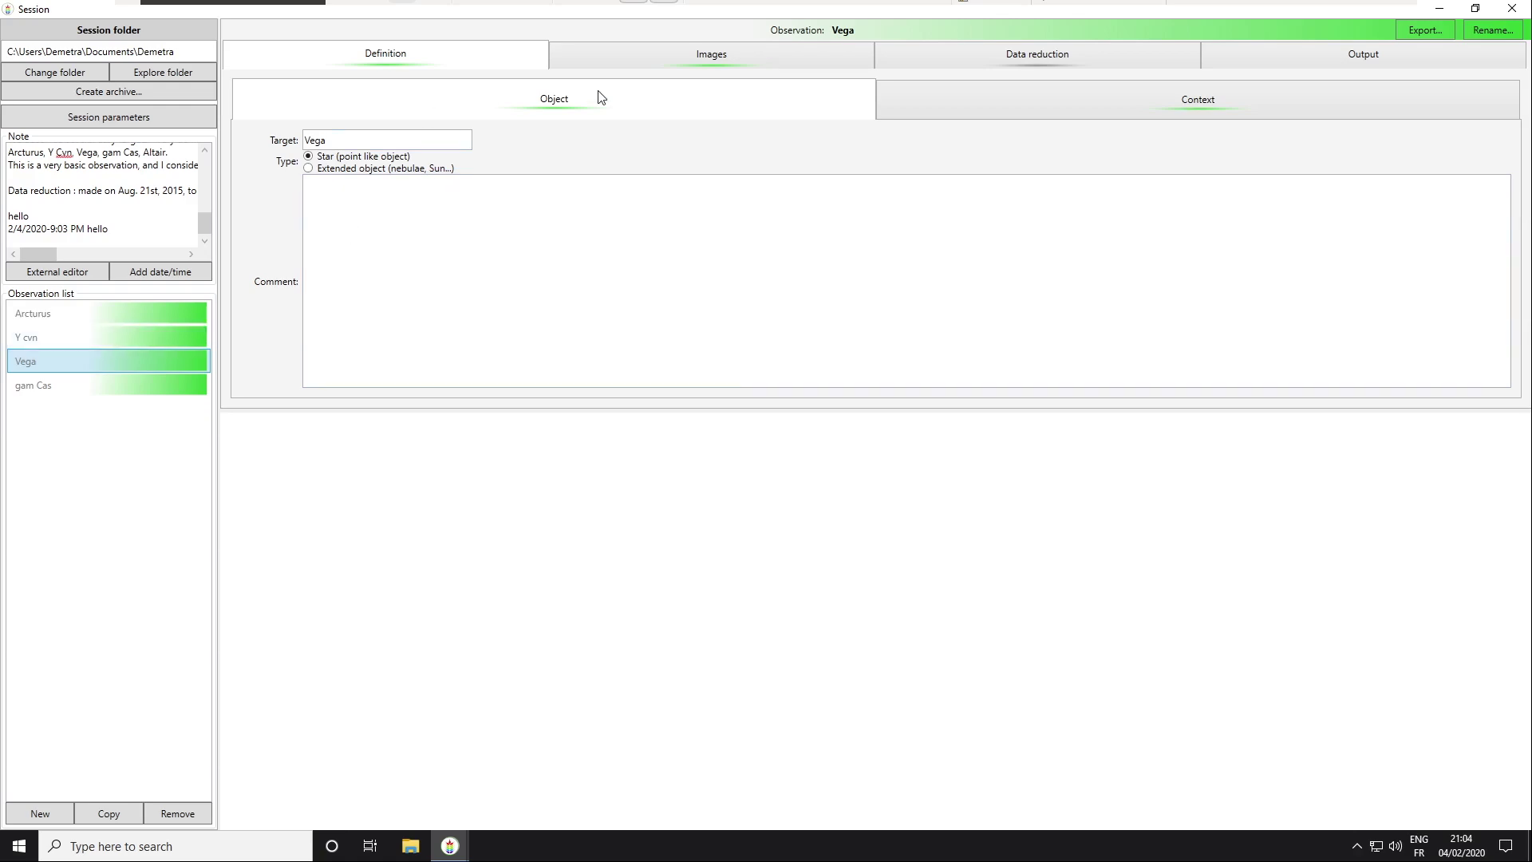
- Check Vega's Dark calibration frames, then run its full data reduction
{"action": "left_click", "coordinate": [659, 61]}
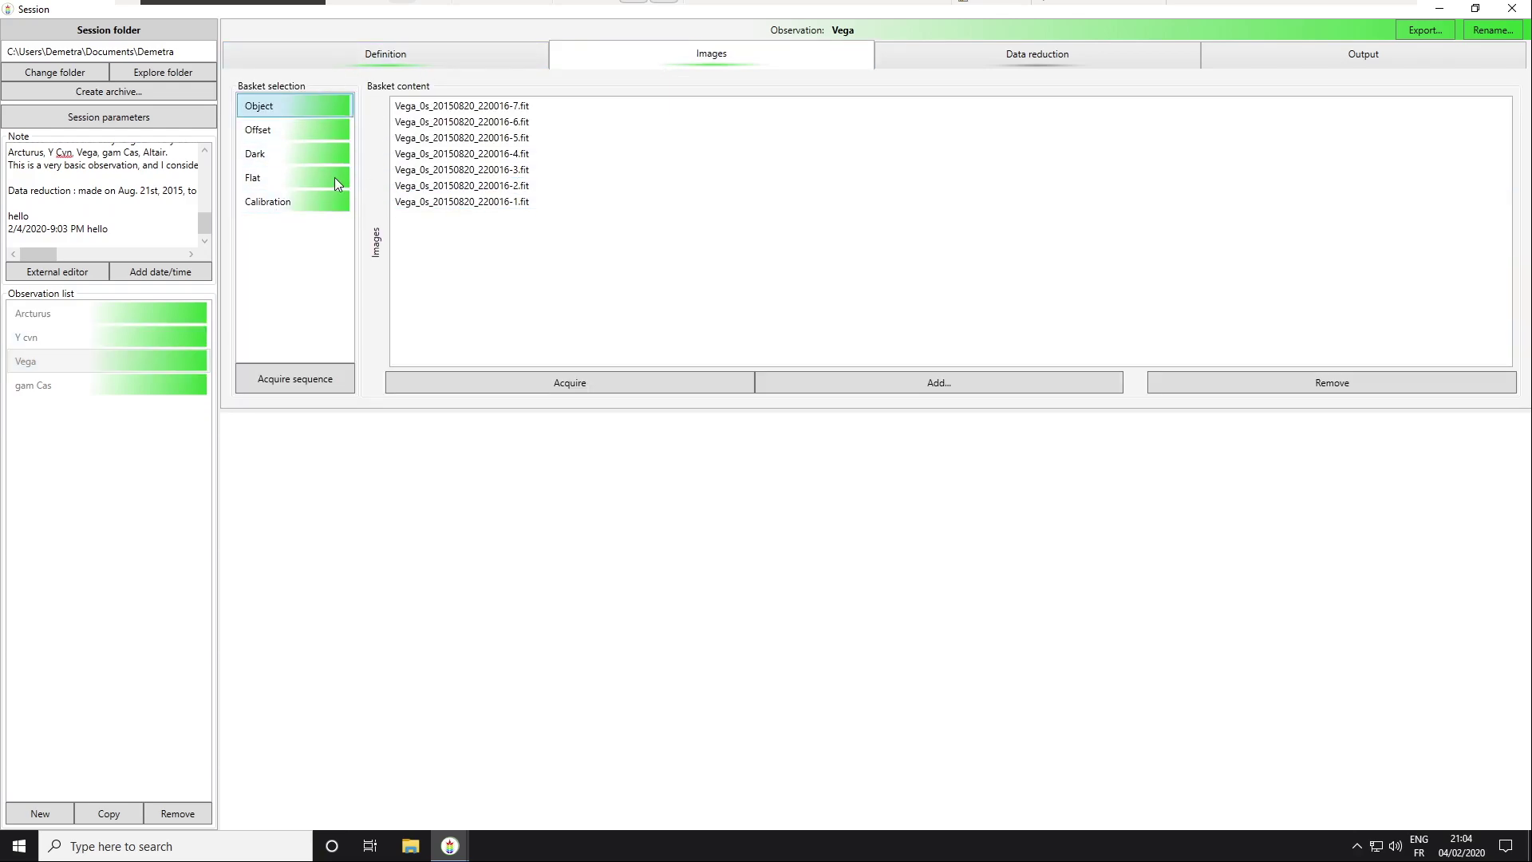
{"action": "left_click", "coordinate": [315, 152]}
{"action": "left_click", "coordinate": [952, 60]}
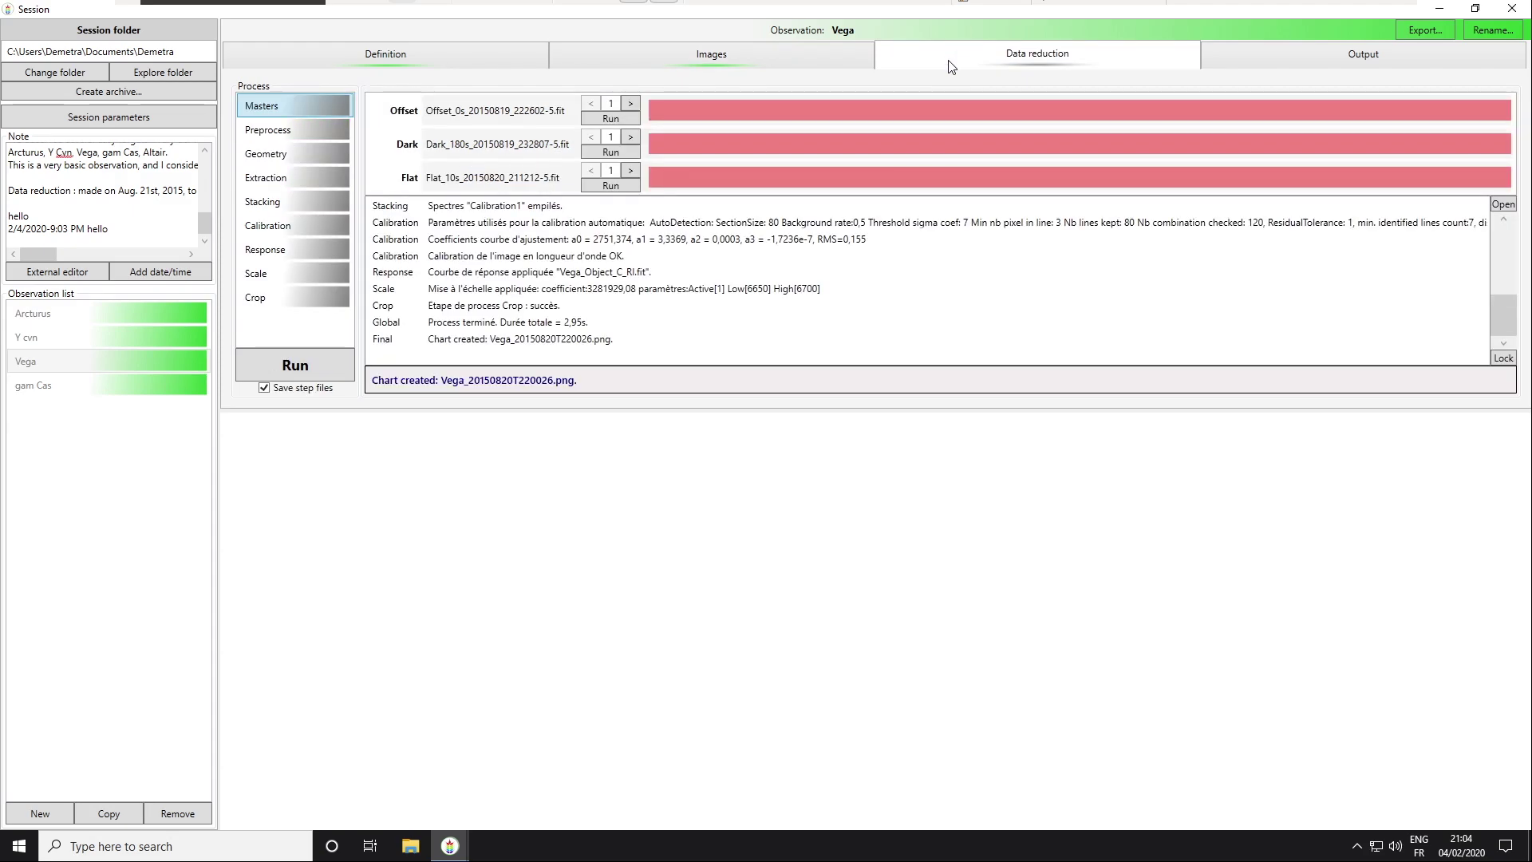
{"action": "left_click", "coordinate": [299, 360]}
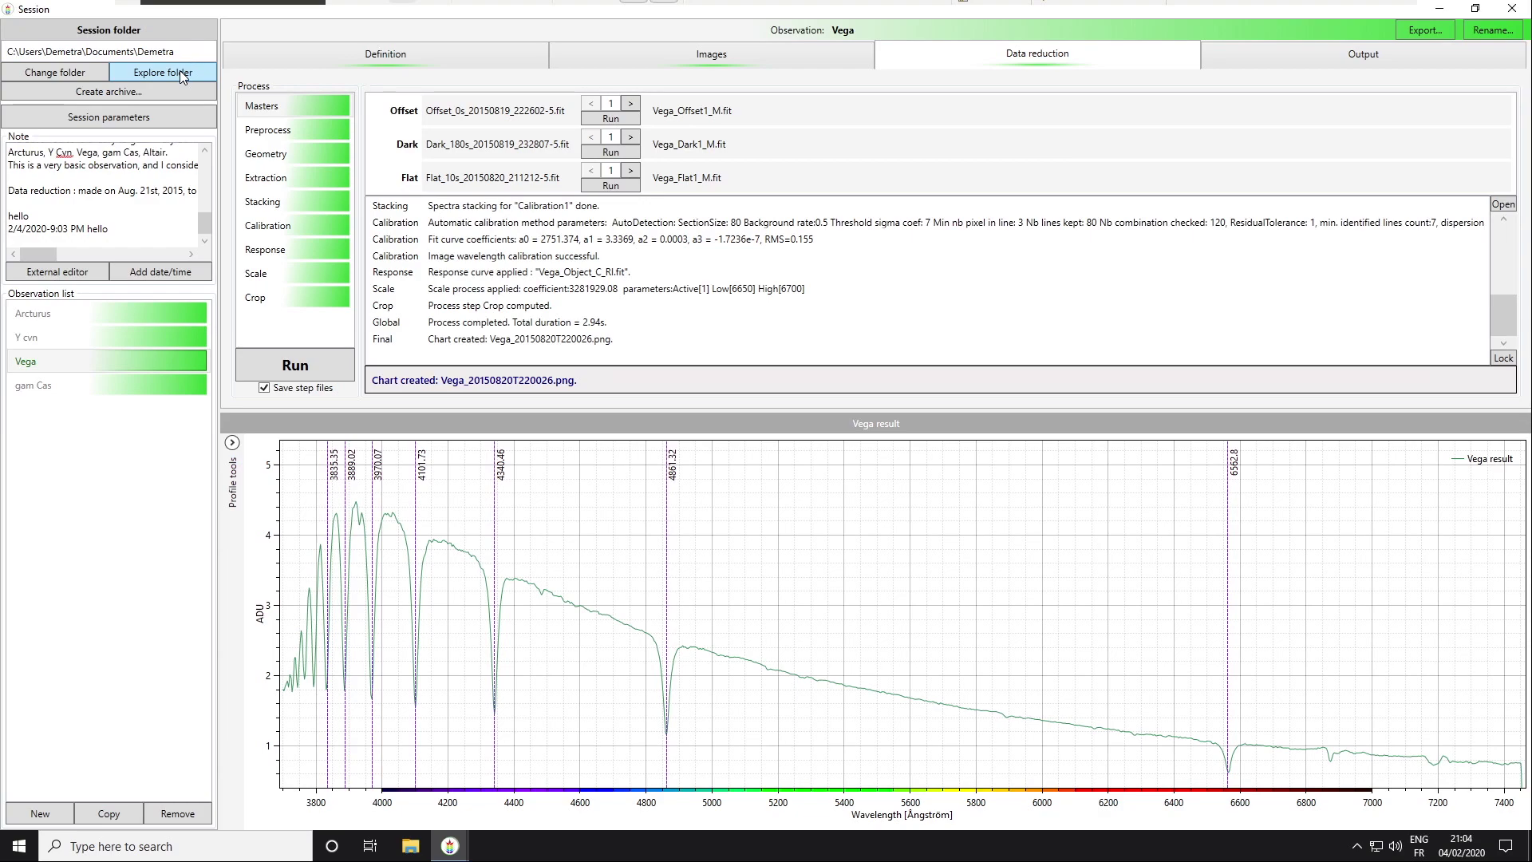
- Browse the session folder in Explorer and preview the Vega spectrum PNG in Photos
{"action": "left_click", "coordinate": [179, 71]}
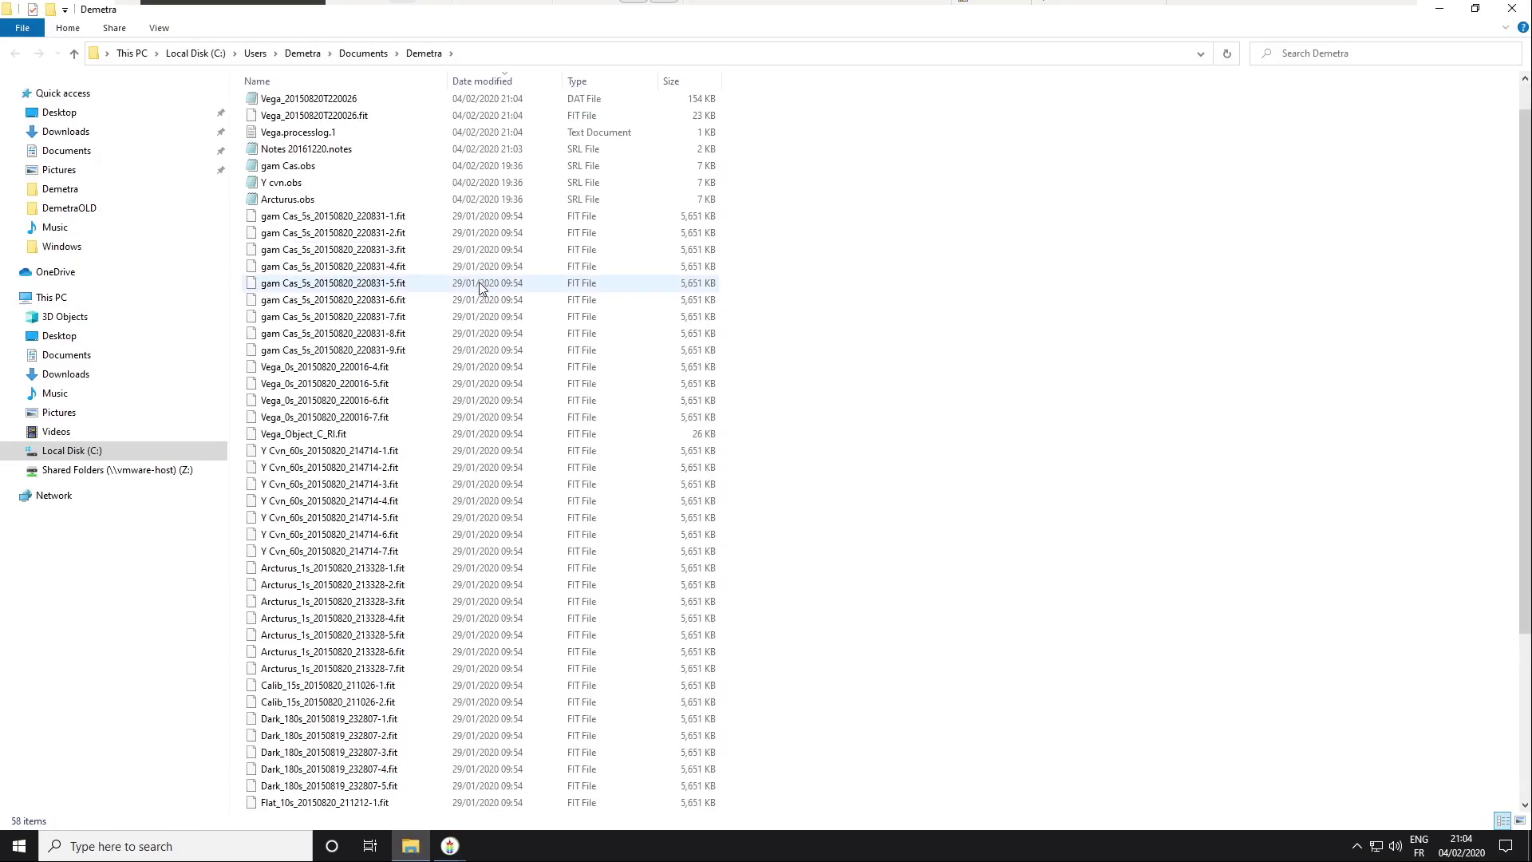
{"action": "scroll", "coordinate": [479, 282], "scroll_direction": "down", "scroll_amount": 5}
{"action": "scroll", "coordinate": [480, 281], "scroll_direction": "up", "scroll_amount": 3}
{"action": "scroll", "coordinate": [478, 282], "scroll_direction": "up", "scroll_amount": 2}
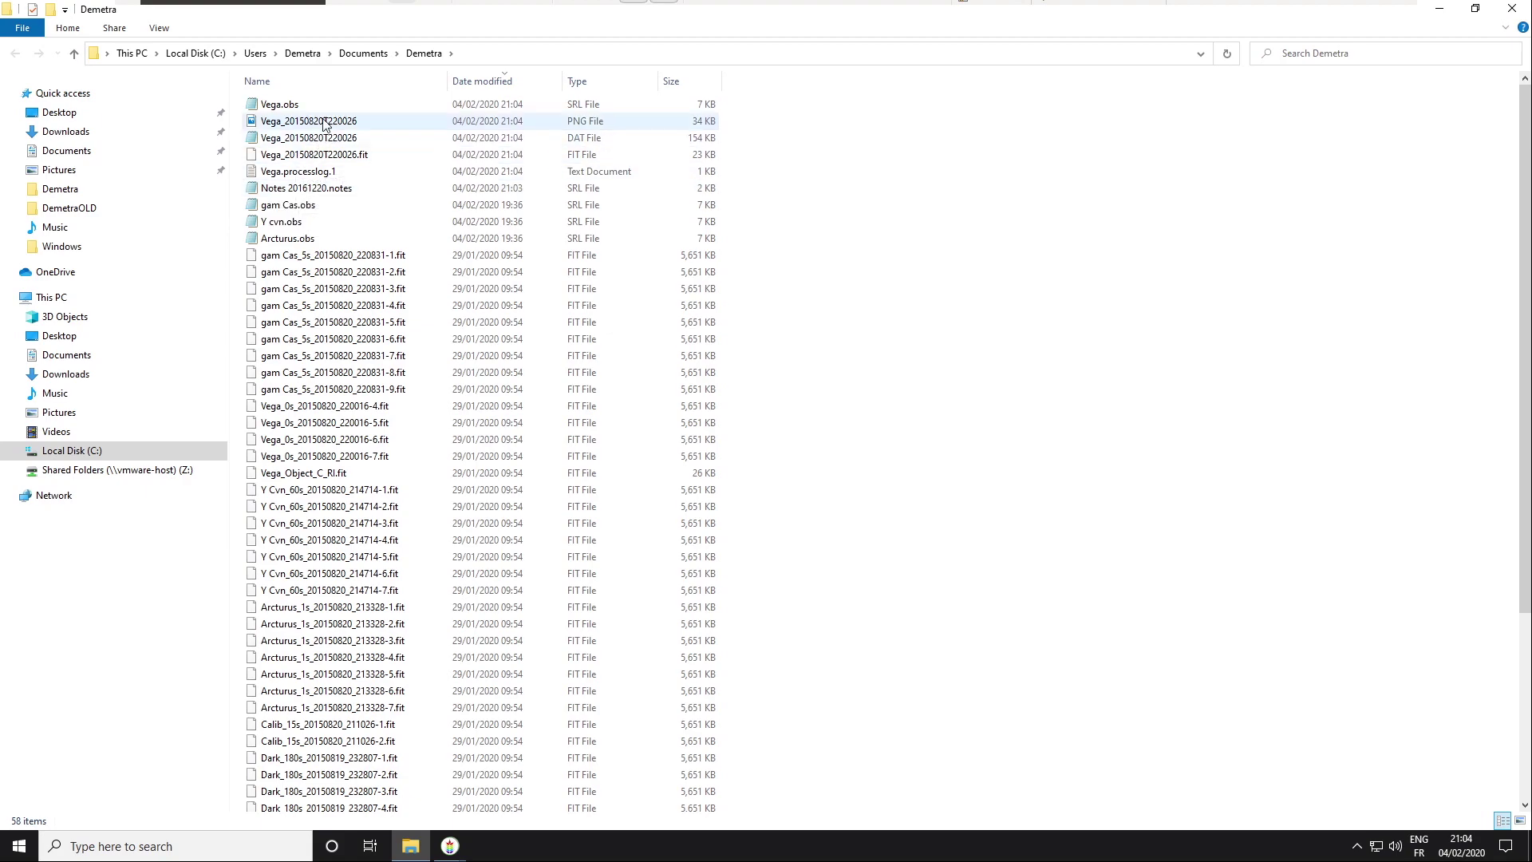
{"action": "double_click", "coordinate": [311, 120]}
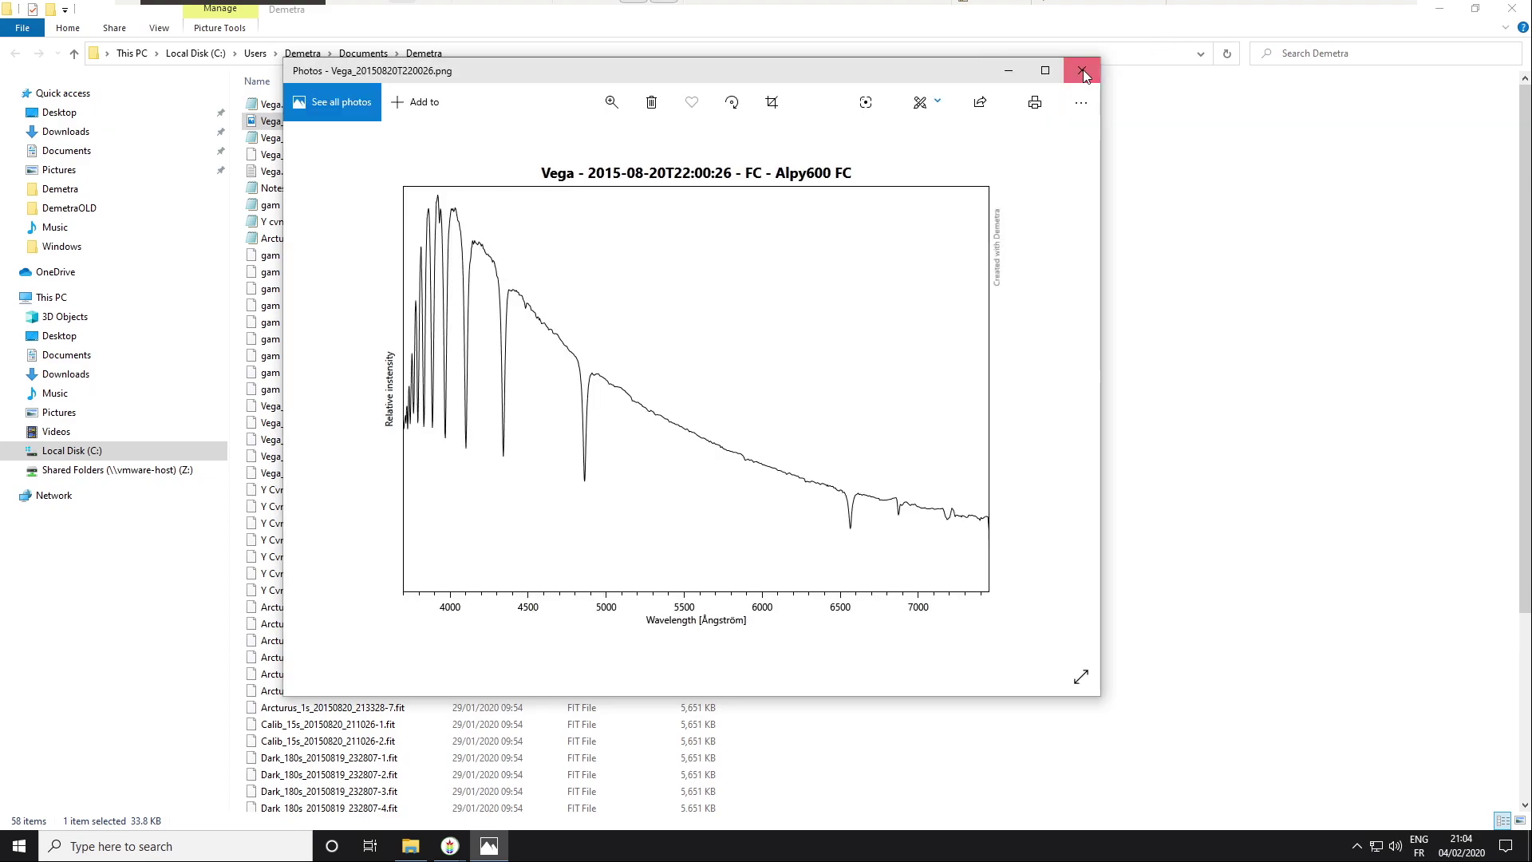
{"action": "left_click", "coordinate": [1083, 69]}
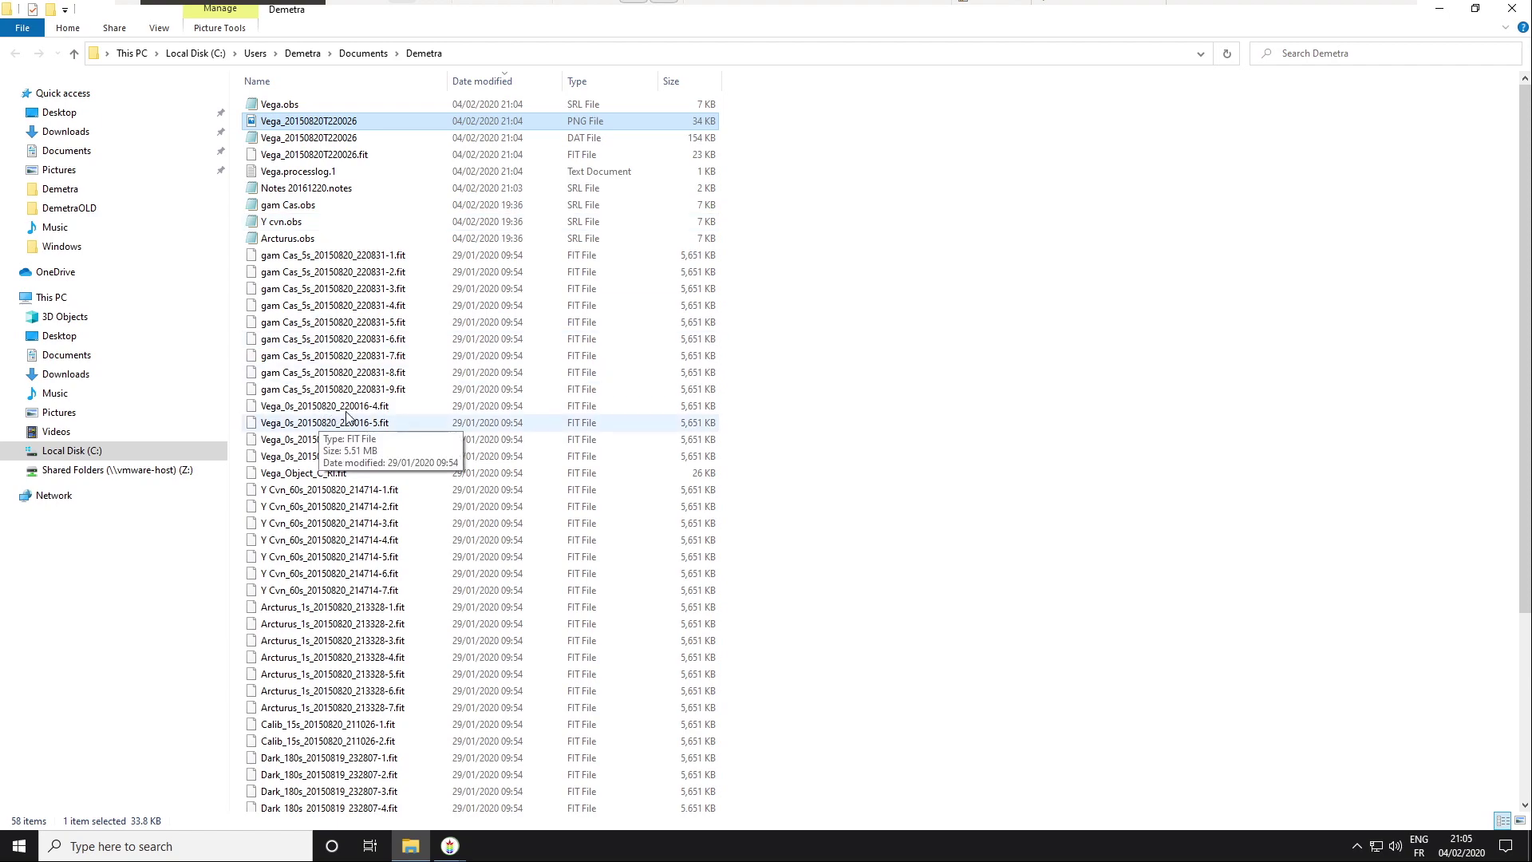
{"action": "scroll", "coordinate": [347, 416], "scroll_direction": "down", "scroll_amount": 5}
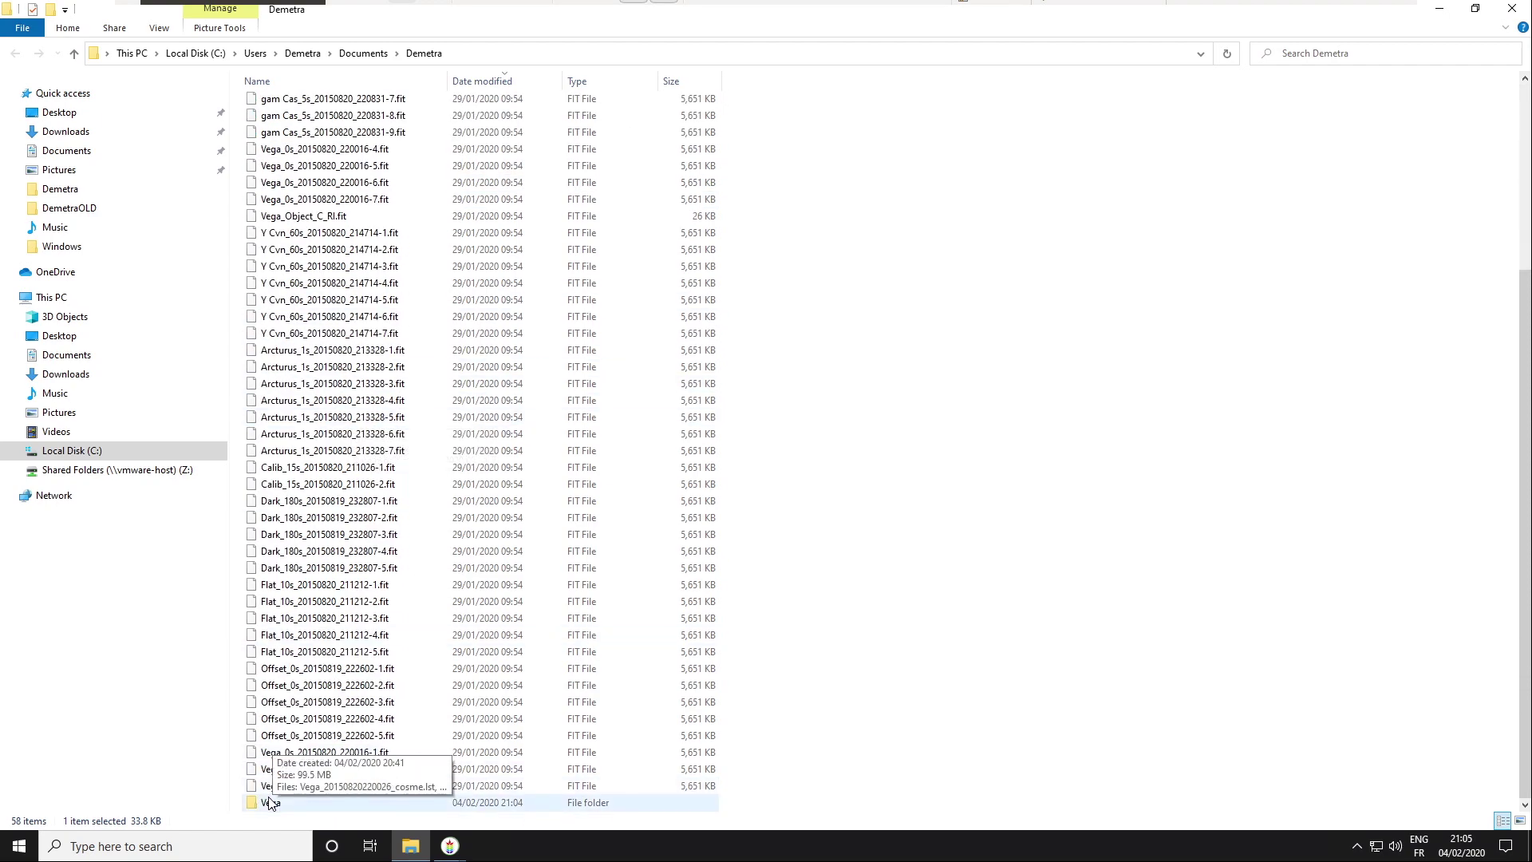
- Inspect the Vega subfolder's intermediate files twice, returning to the Demetra folder
{"action": "double_click", "coordinate": [273, 802]}
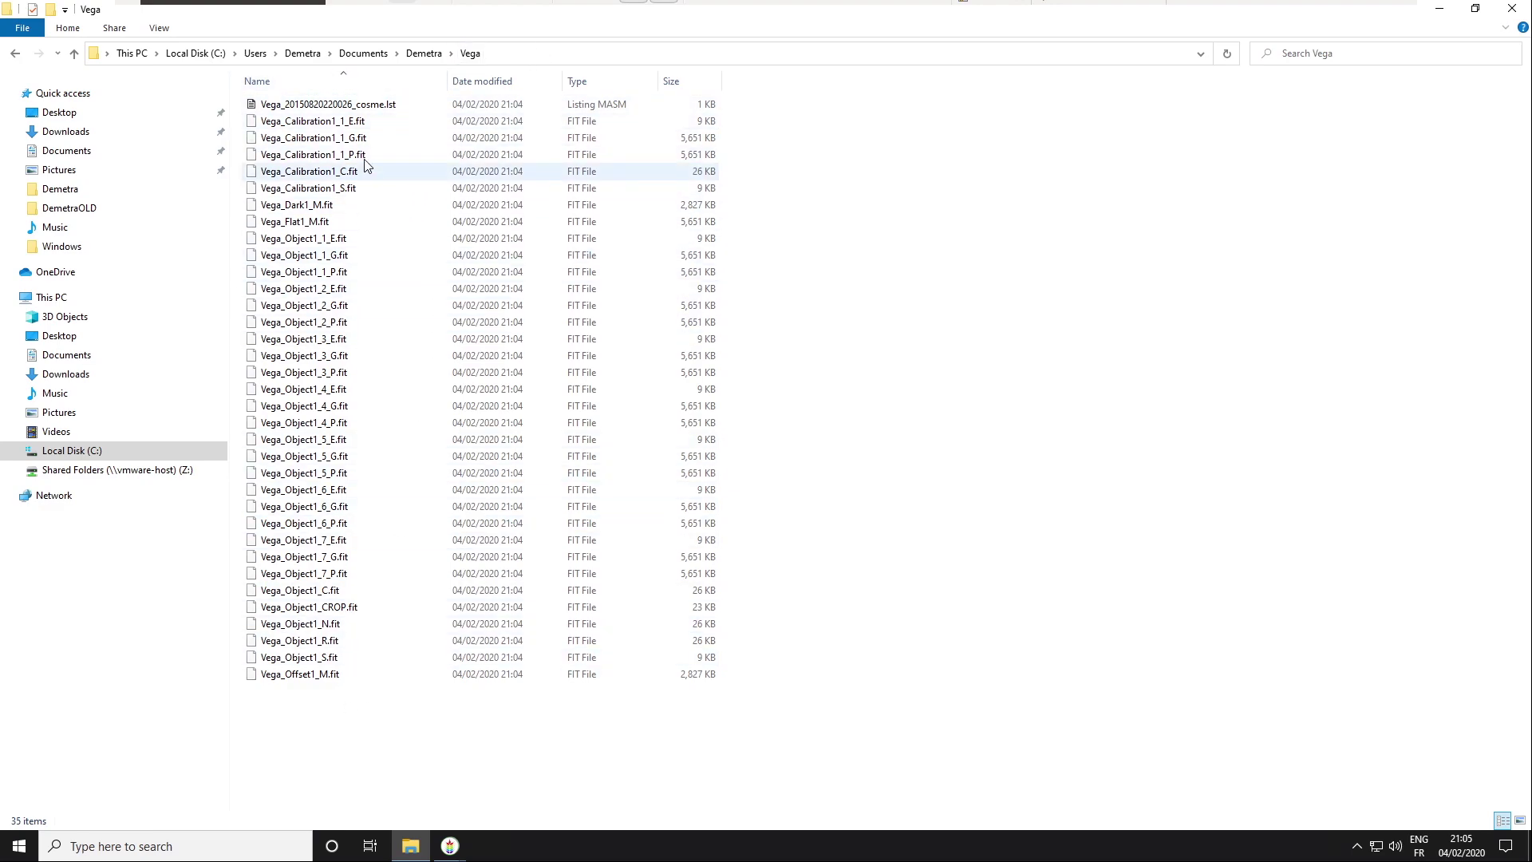
{"action": "left_click", "coordinate": [426, 53]}
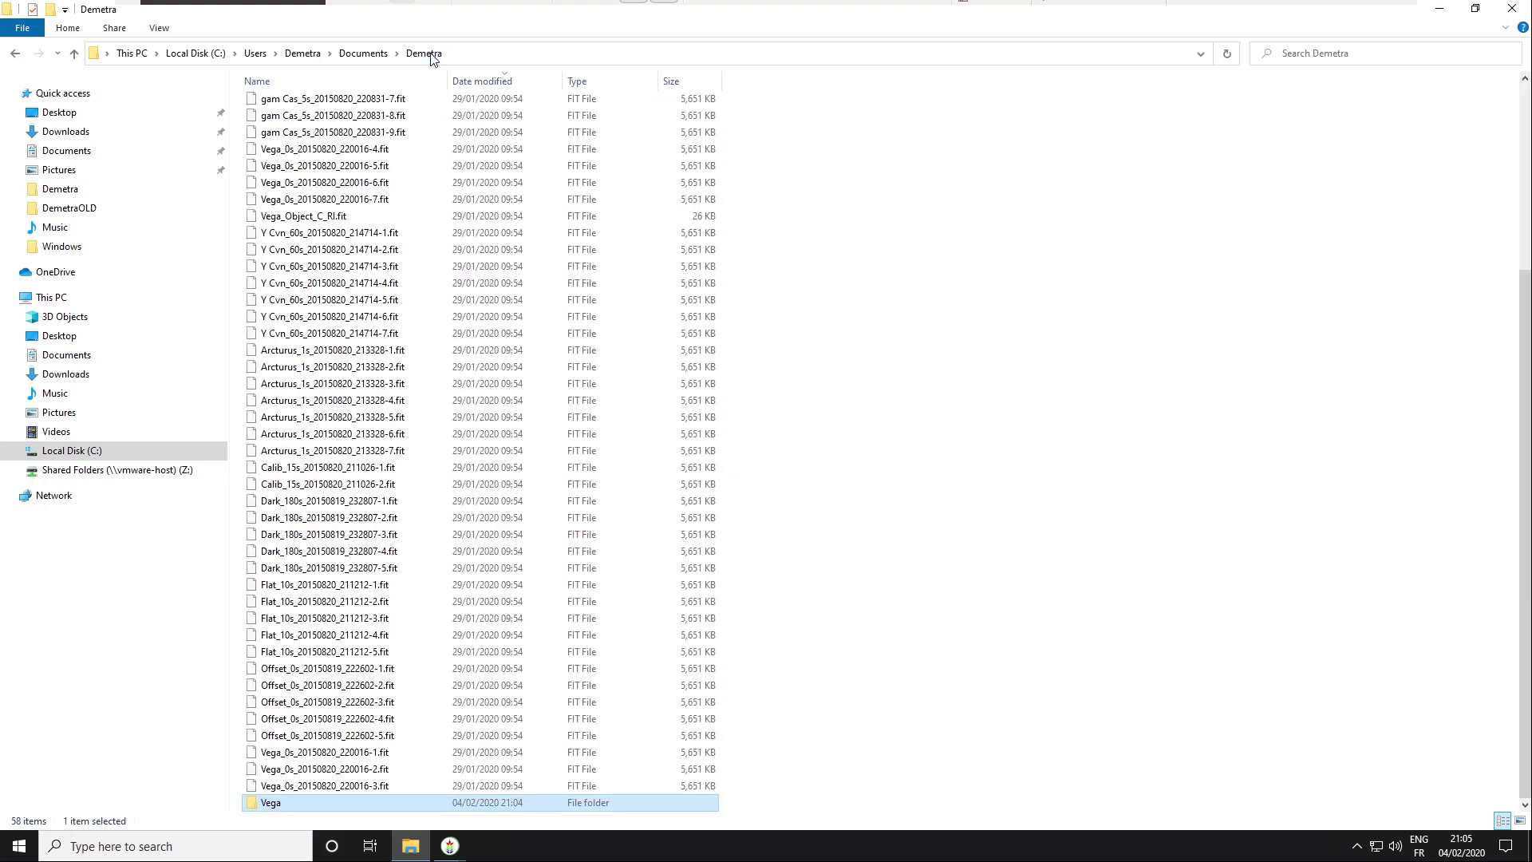
{"action": "double_click", "coordinate": [269, 804]}
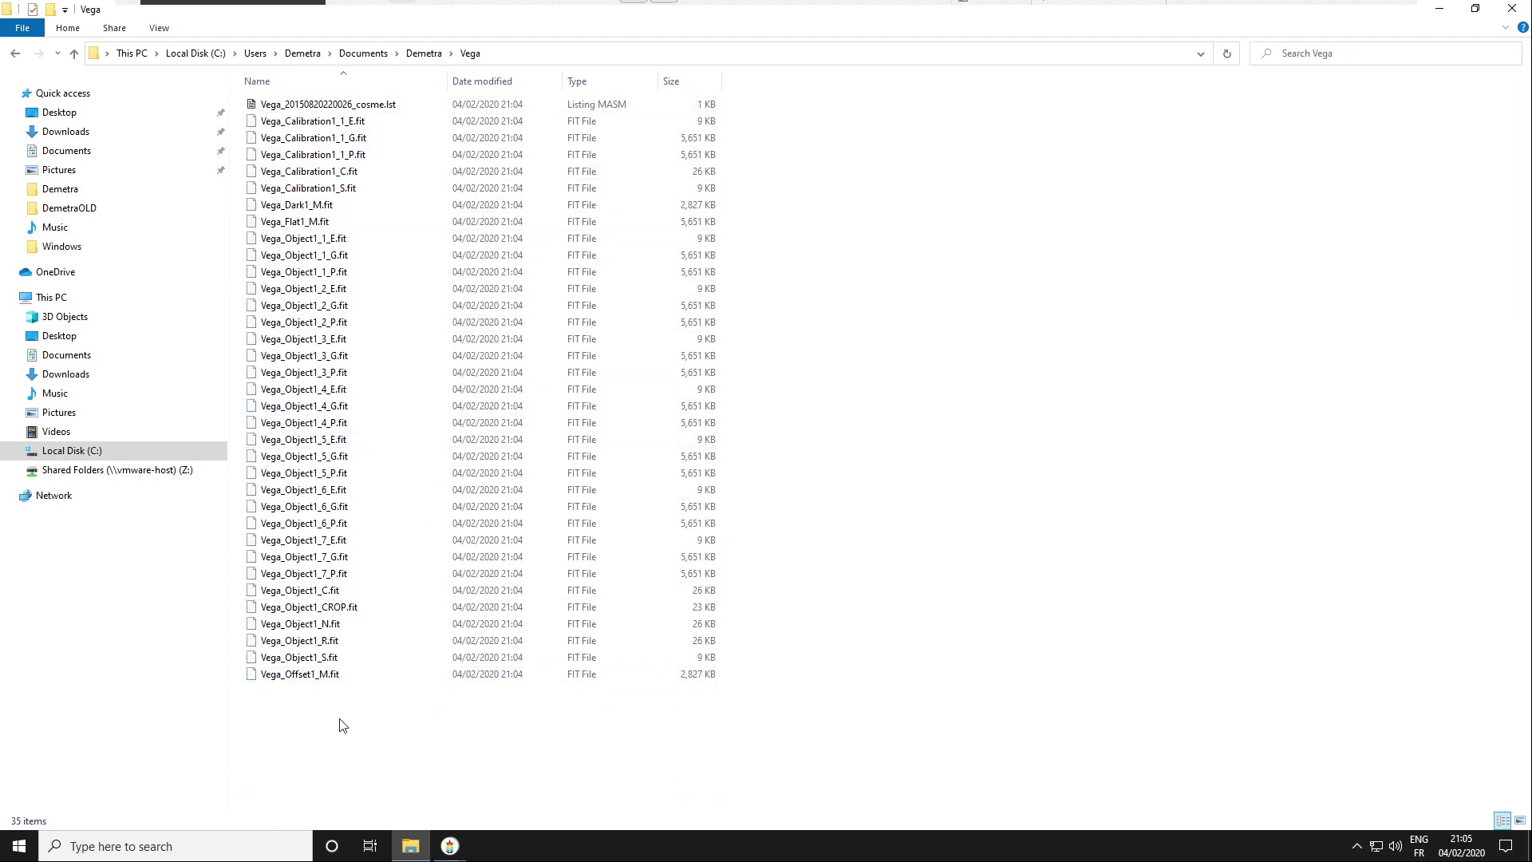
{"action": "left_click", "coordinate": [421, 53]}
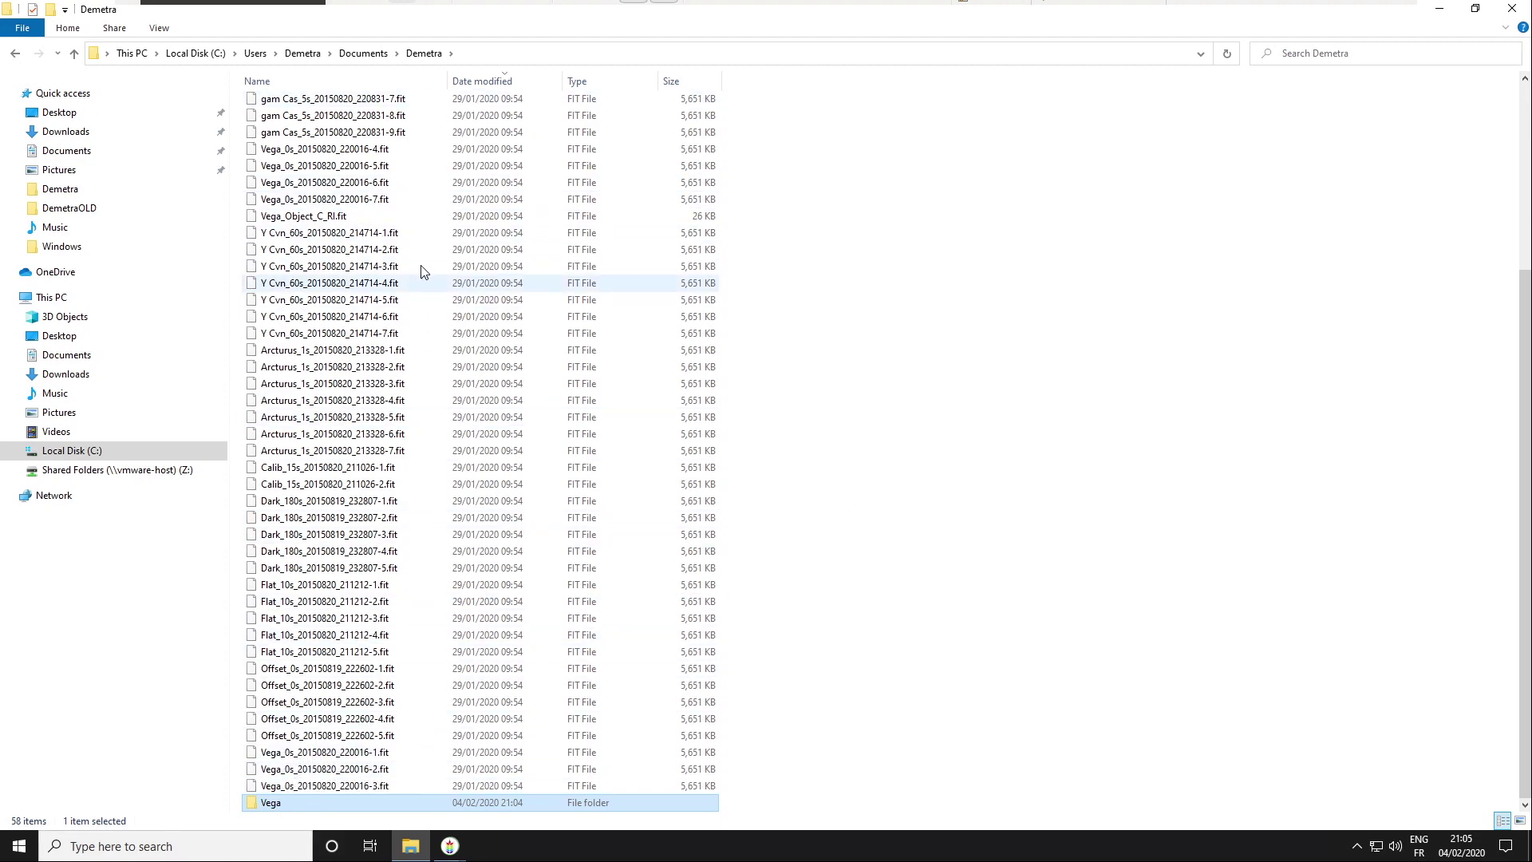
- Delete the Vega subfolder and reopen the Demetra folder from Documents
{"action": "right_click", "coordinate": [271, 804]}
{"action": "left_click", "coordinate": [319, 755]}
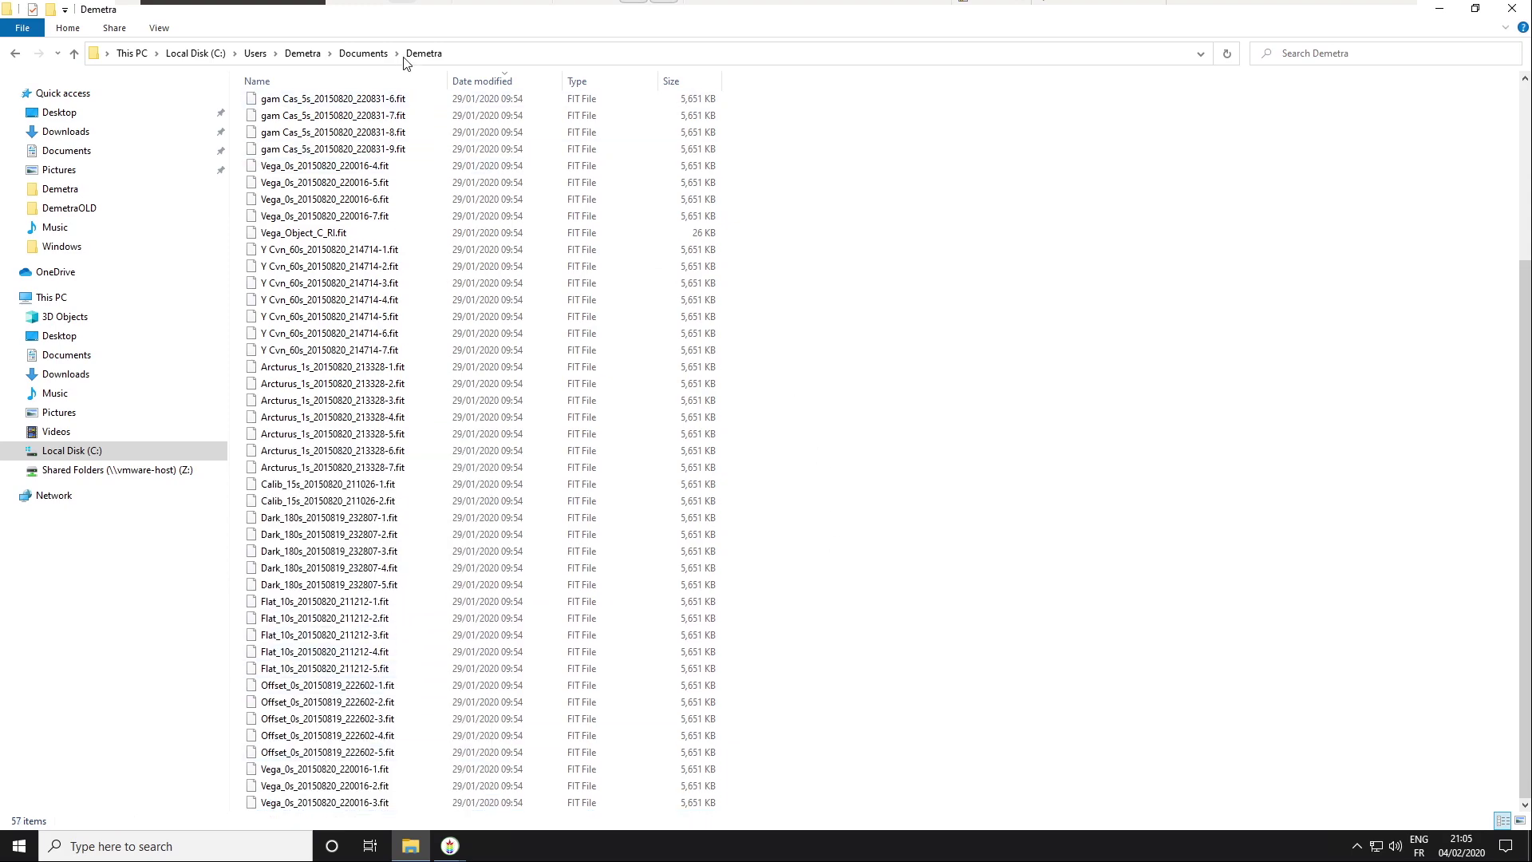
{"action": "left_click", "coordinate": [363, 53]}
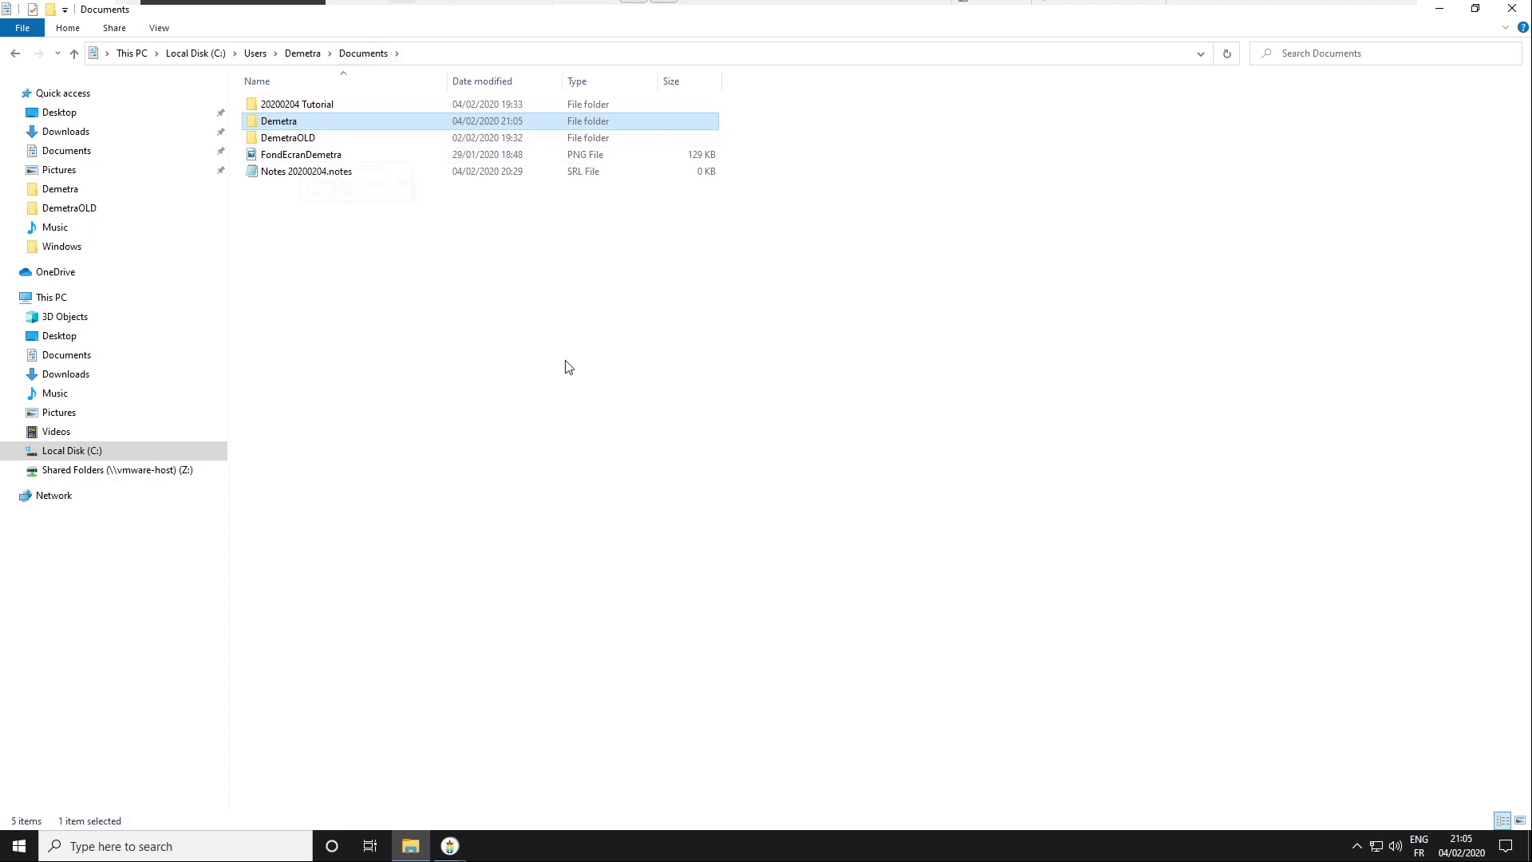
{"action": "double_click", "coordinate": [279, 120]}
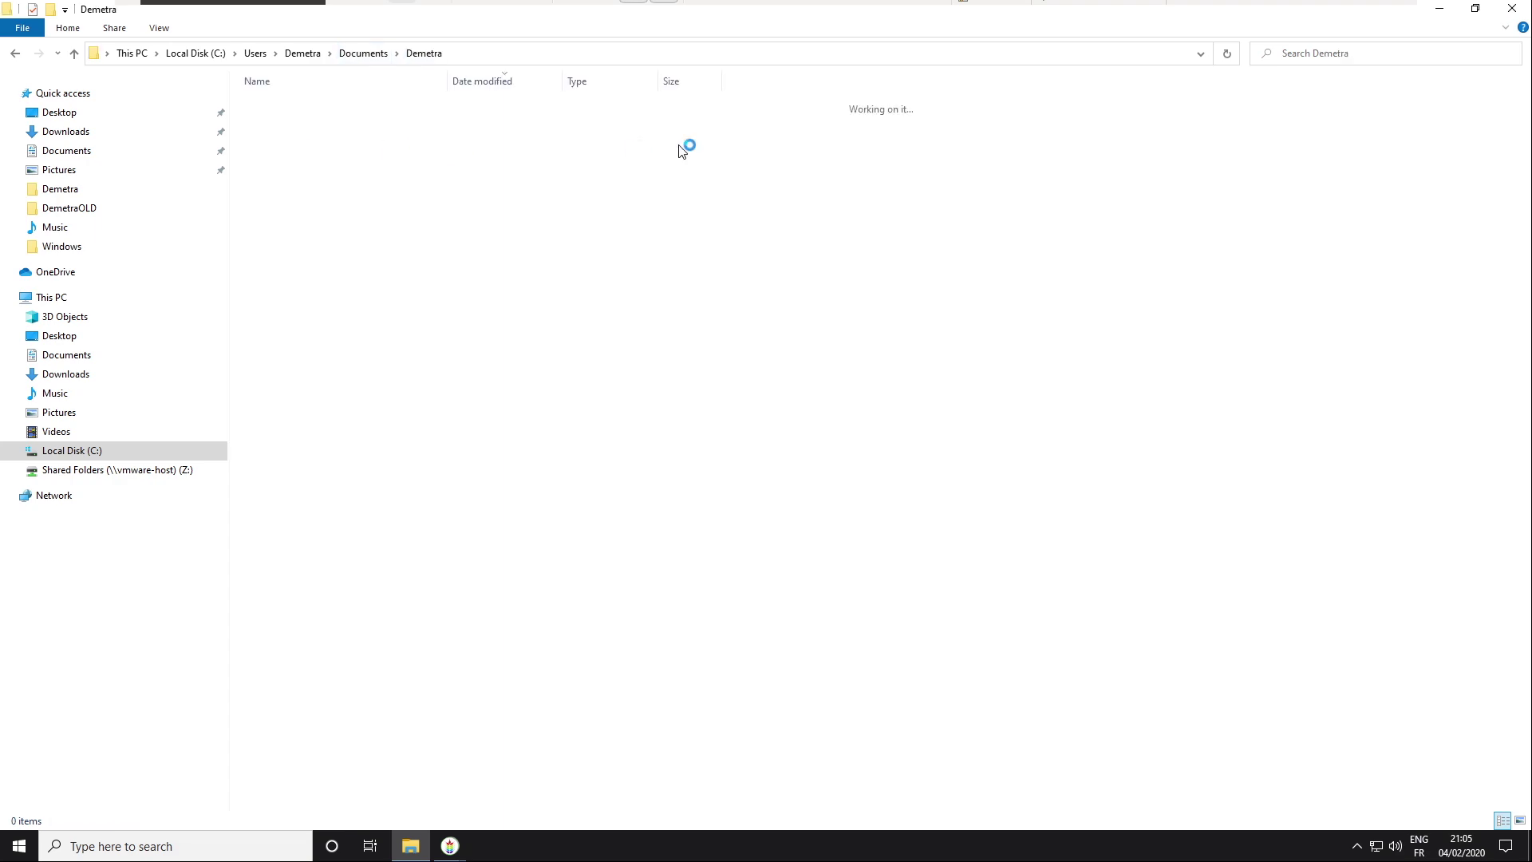
- Close Explorer, rerun the Vega reduction, and browse the session folder again
{"action": "left_click", "coordinate": [1511, 9]}
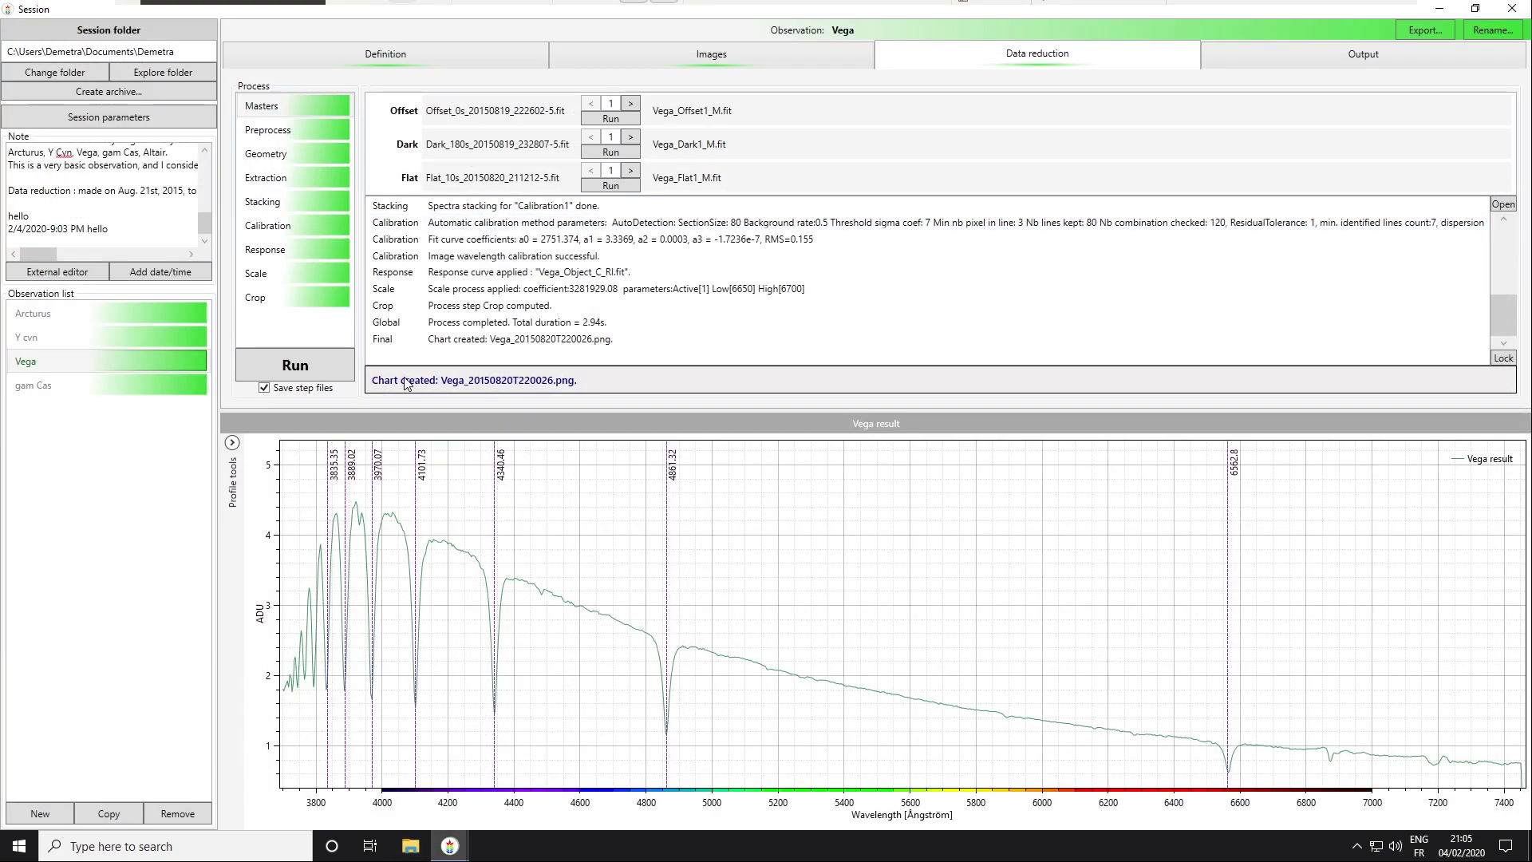
{"action": "left_click", "coordinate": [299, 369]}
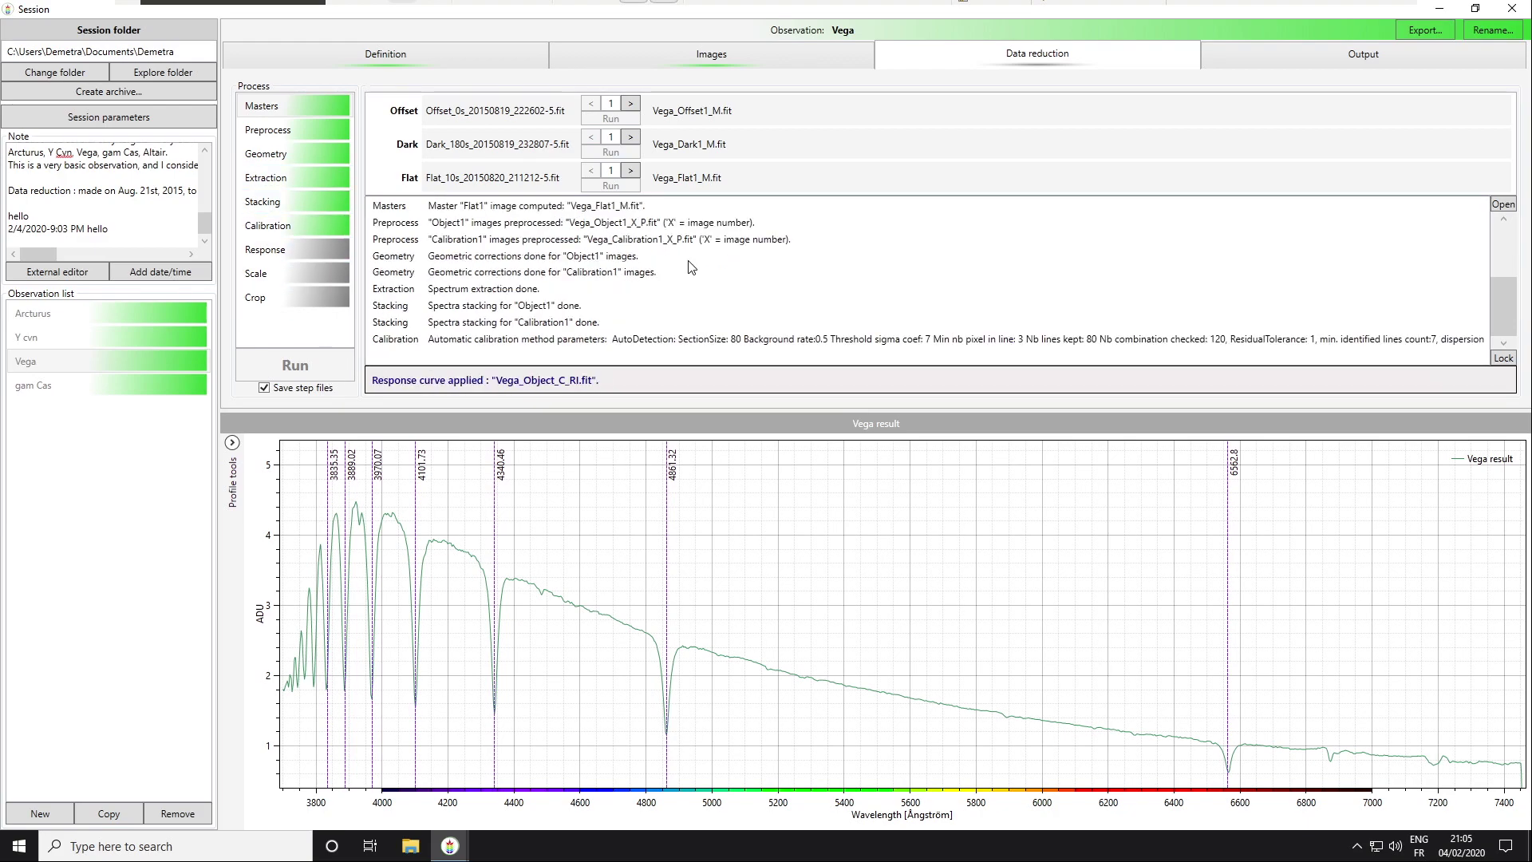
{"action": "left_click", "coordinate": [164, 74]}
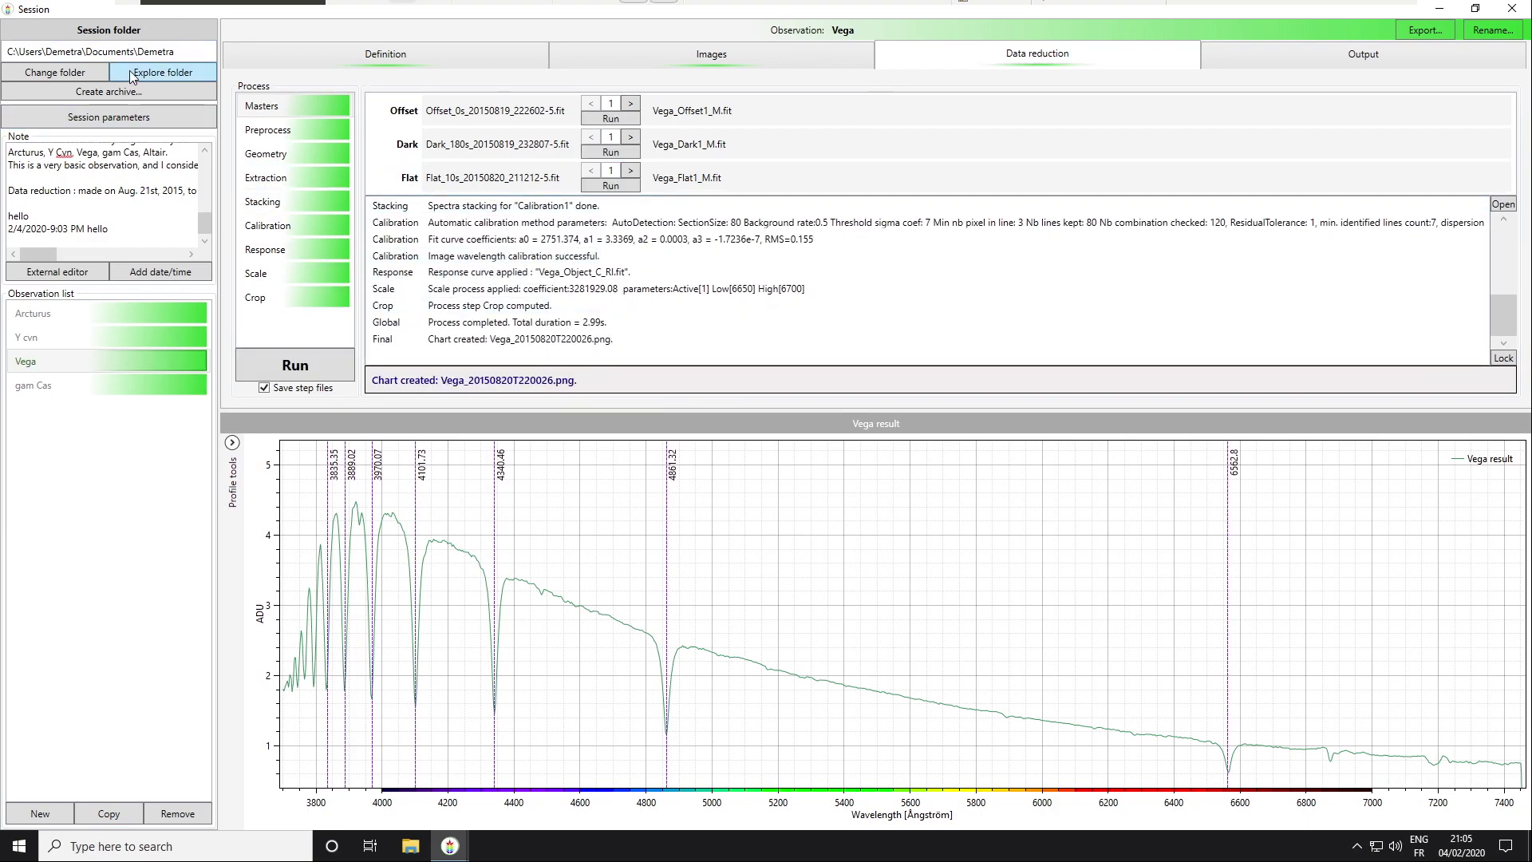
{"action": "scroll", "coordinate": [838, 461], "scroll_direction": "down", "scroll_amount": 5}
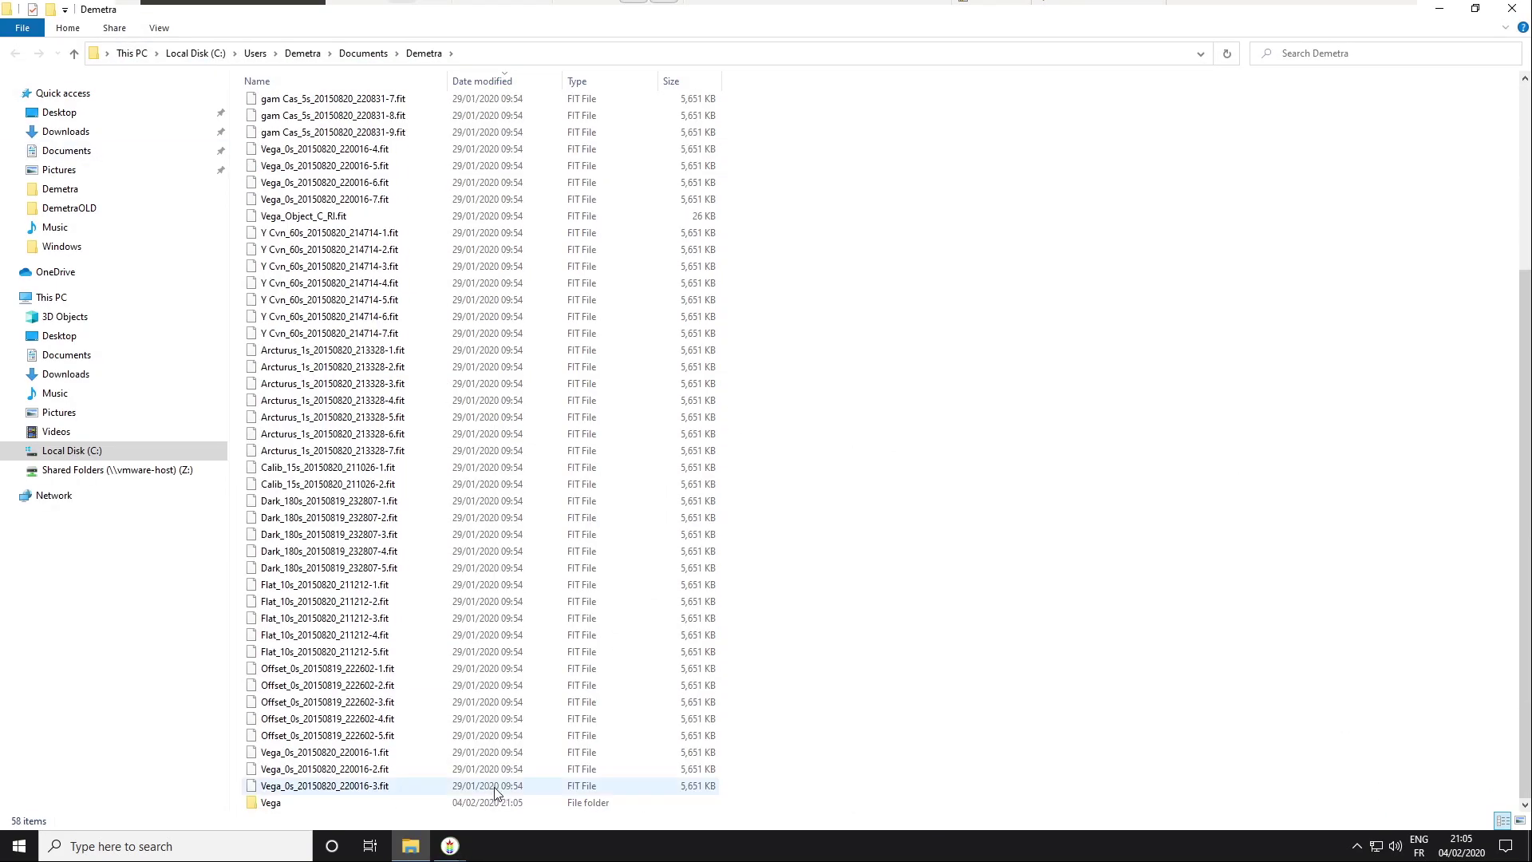
- Select the recreated Vega subfolder in the session folder, then close File Explorer
{"action": "left_click", "coordinate": [306, 808]}
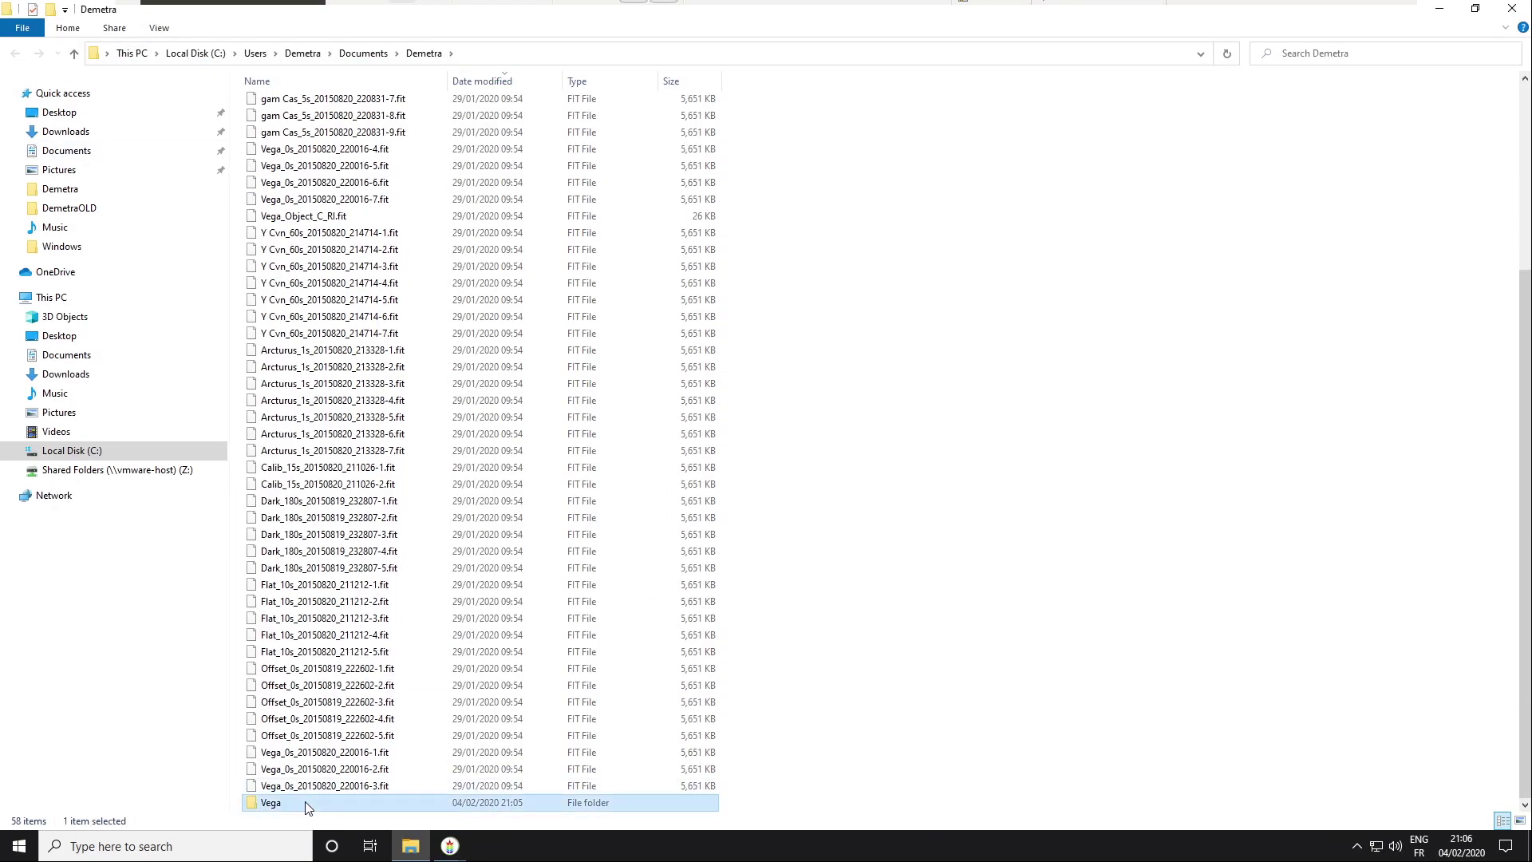
{"action": "scroll", "coordinate": [359, 539], "scroll_direction": "up", "scroll_amount": 5}
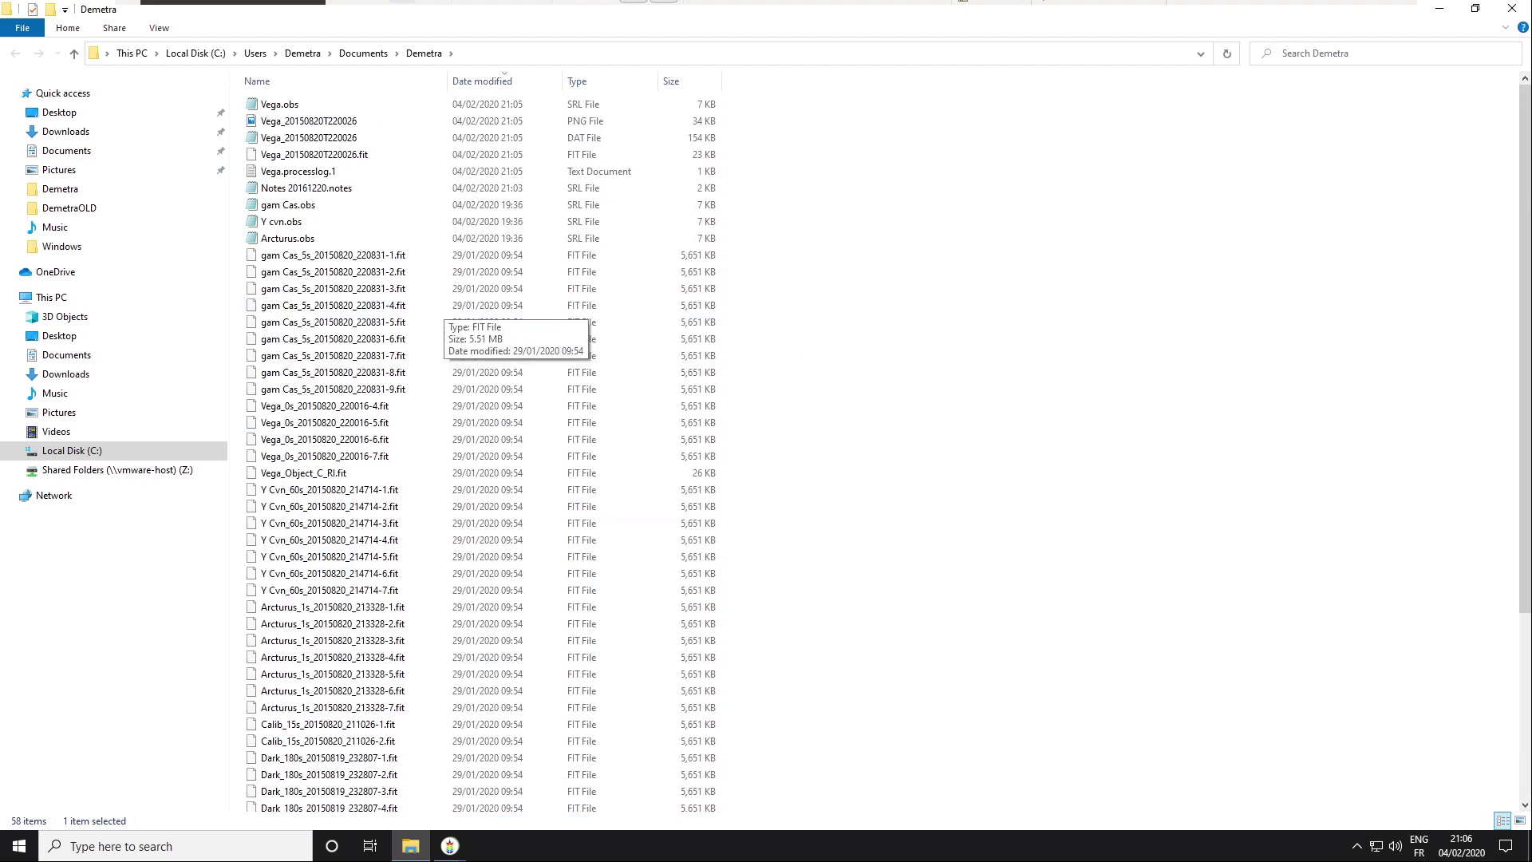
{"action": "left_click", "coordinate": [1511, 8]}
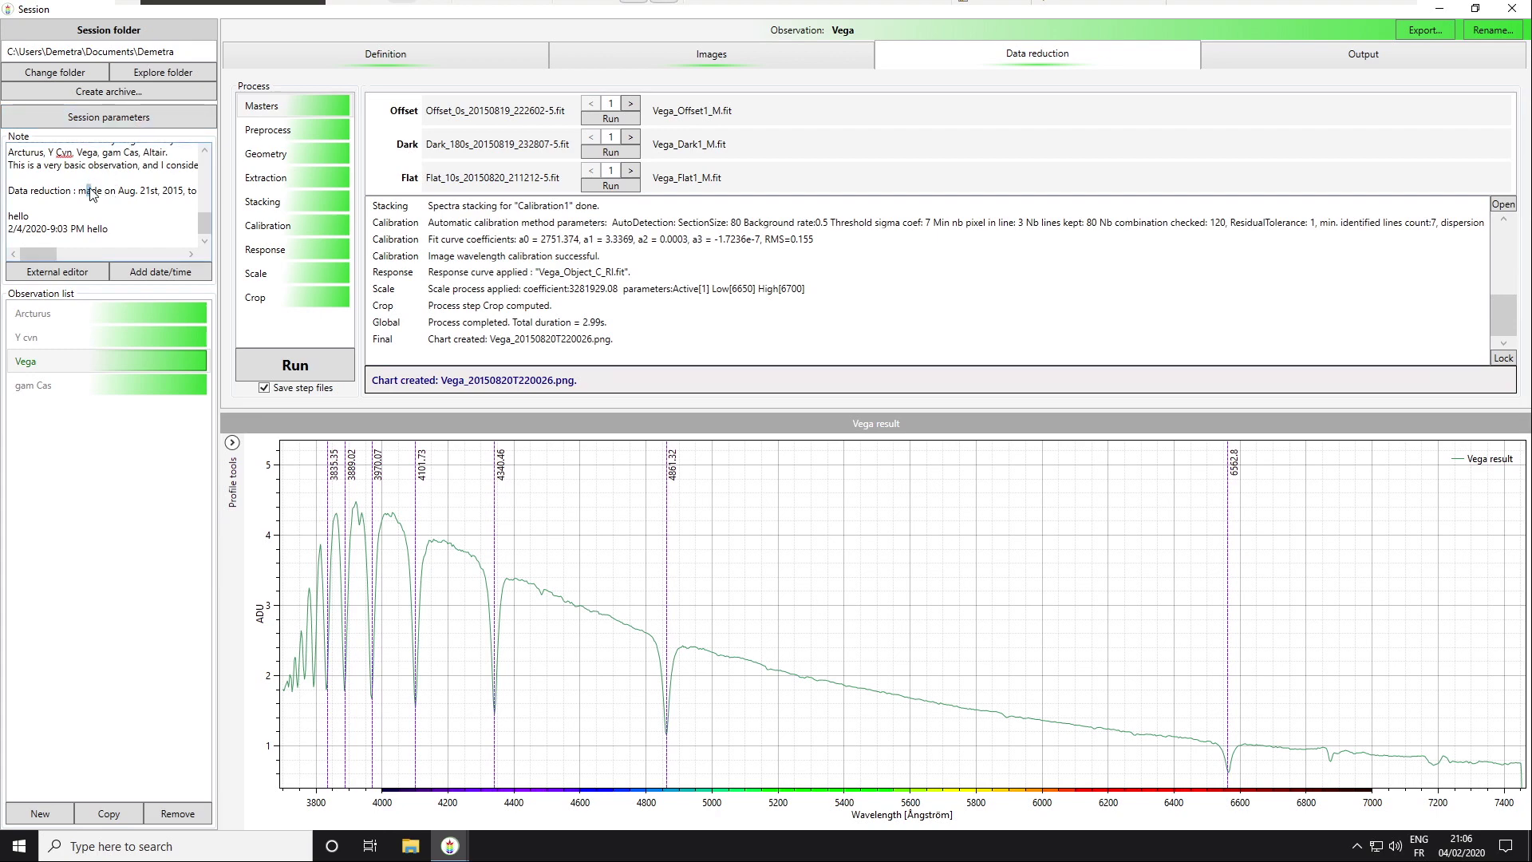
{"action": "scroll", "coordinate": [91, 192], "scroll_direction": "up", "scroll_amount": 2}
{"action": "scroll", "coordinate": [91, 193], "scroll_direction": "up", "scroll_amount": 2}
{"action": "scroll", "coordinate": [91, 188], "scroll_direction": "up", "scroll_amount": 2}
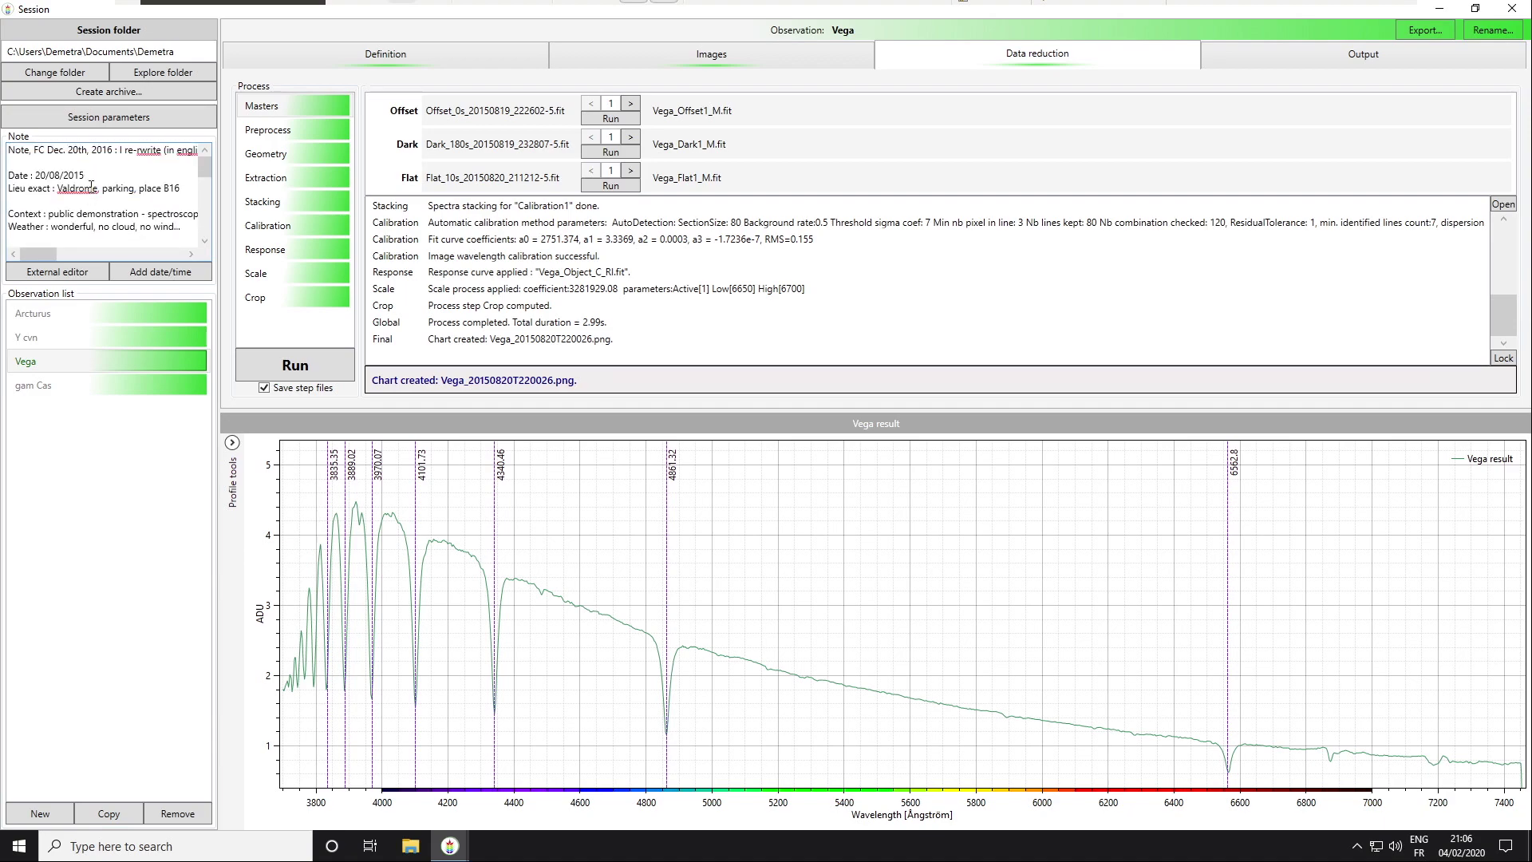
{"action": "scroll", "coordinate": [91, 187], "scroll_direction": "down", "scroll_amount": 3}
{"action": "scroll", "coordinate": [89, 189], "scroll_direction": "down", "scroll_amount": 3}
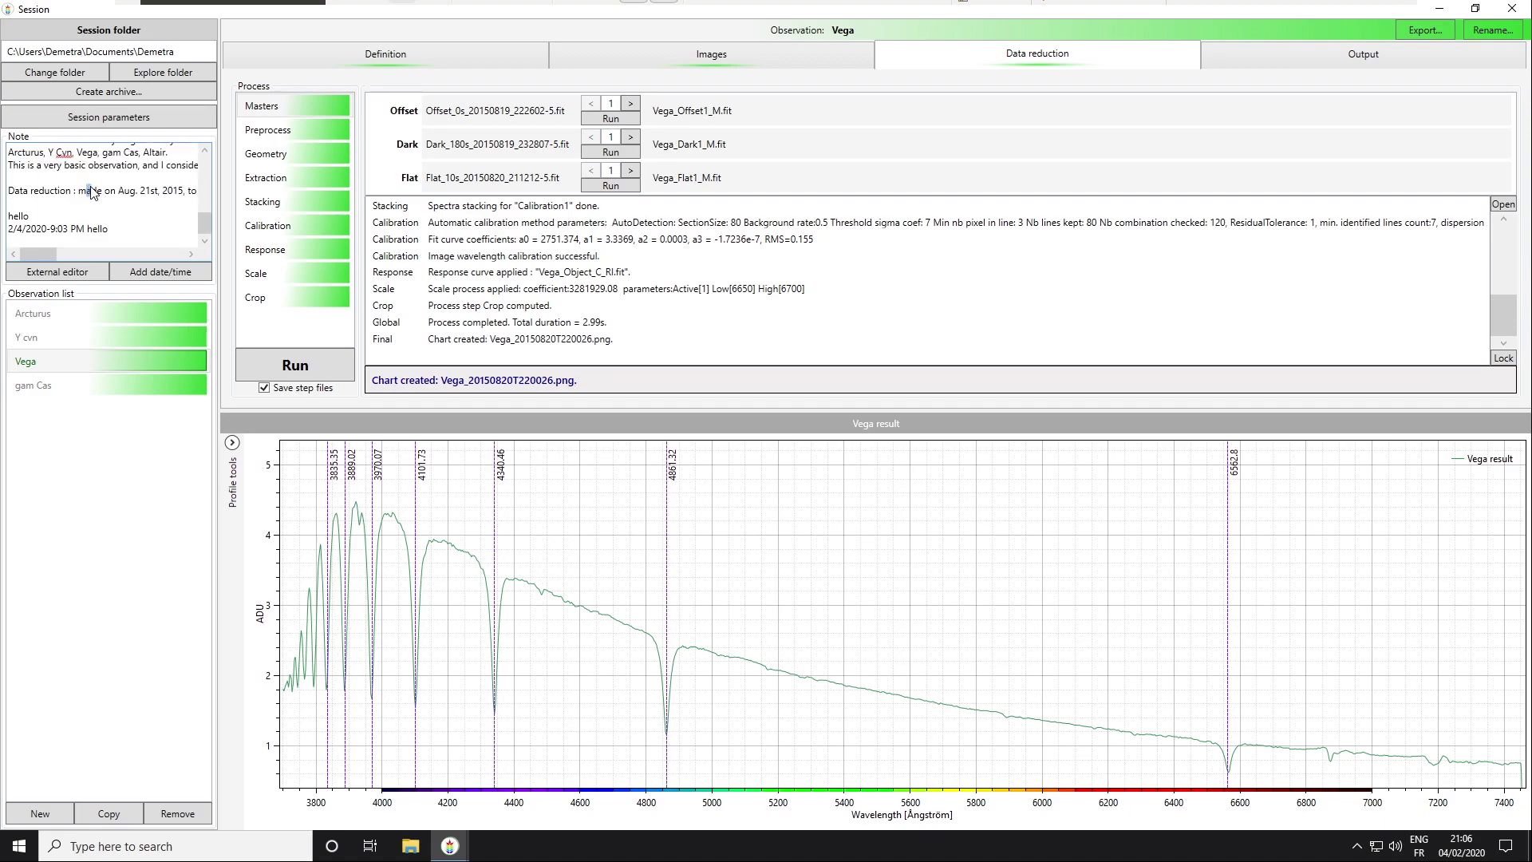